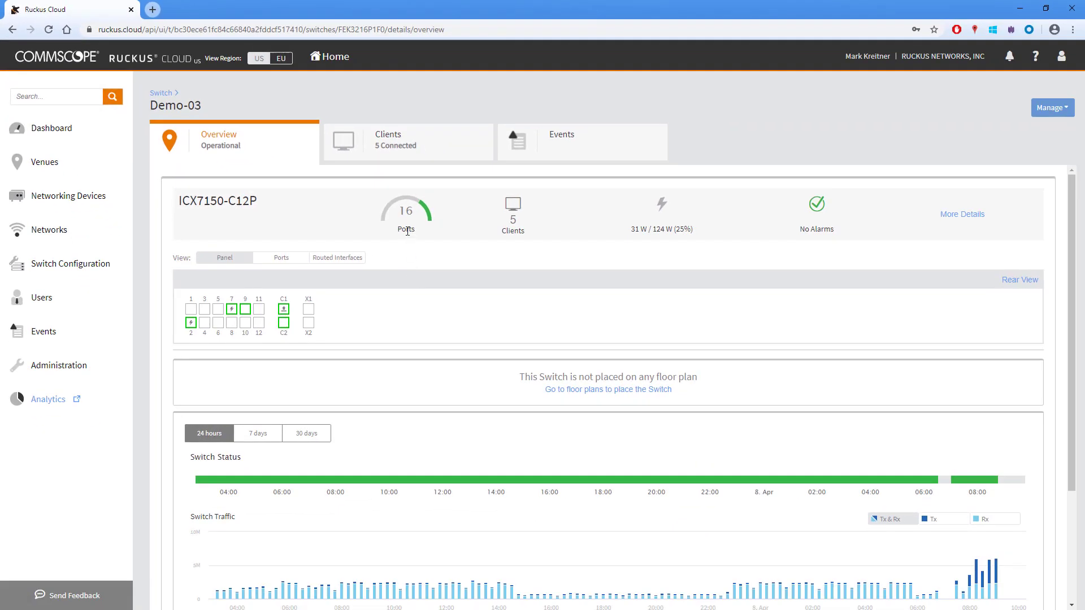
# Step: Review the switch's connected clients list and its detailed switch information
pyautogui.moveTo(381, 220)
pyautogui.moveTo(432, 224)
pyautogui.click(513, 220)
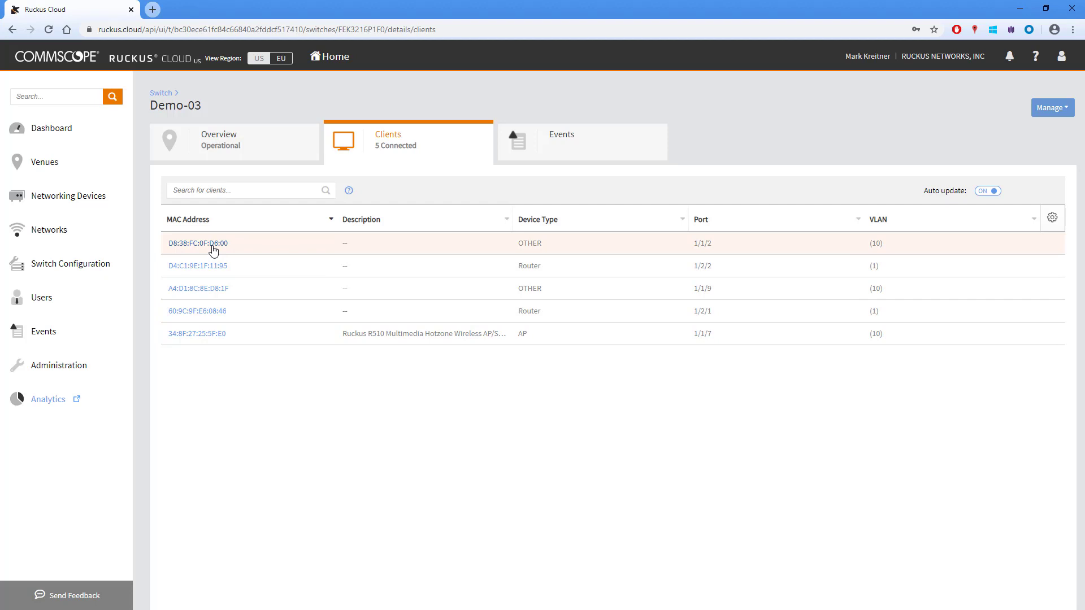
pyautogui.click(303, 154)
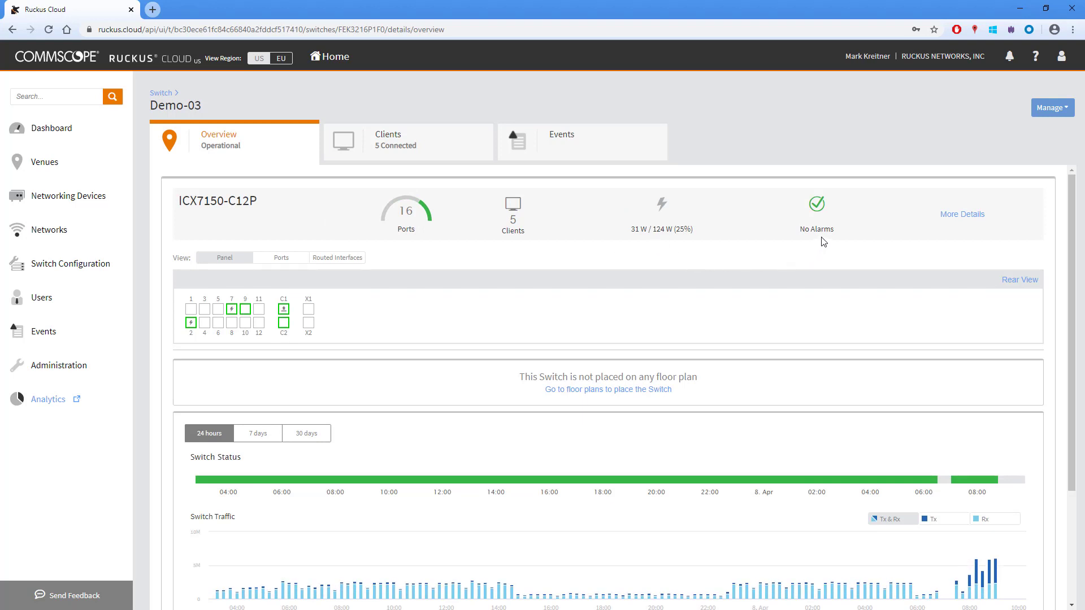
pyautogui.click(980, 219)
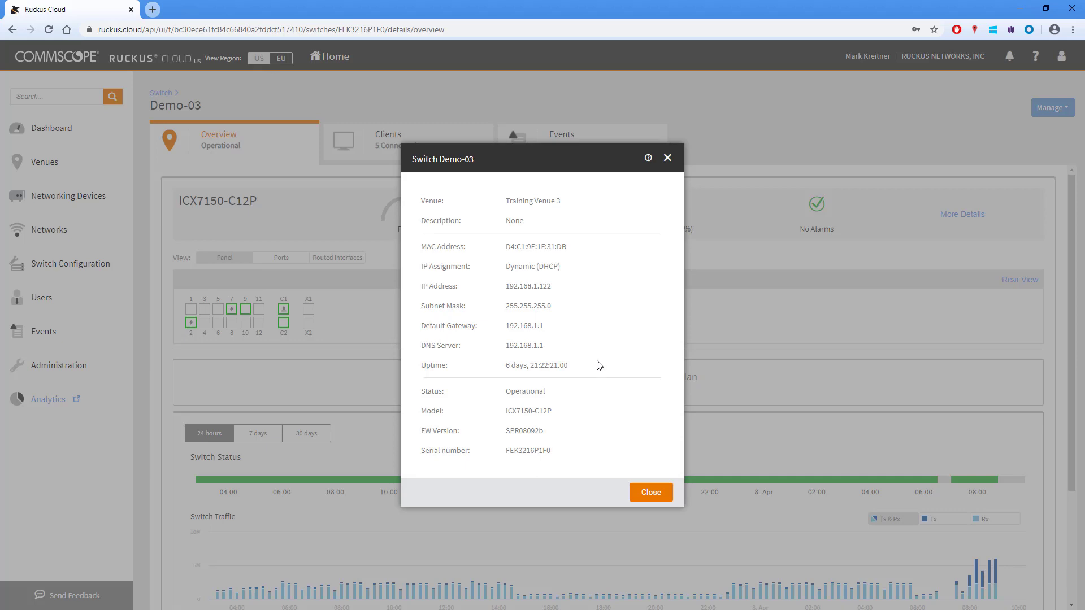
pyautogui.click(651, 493)
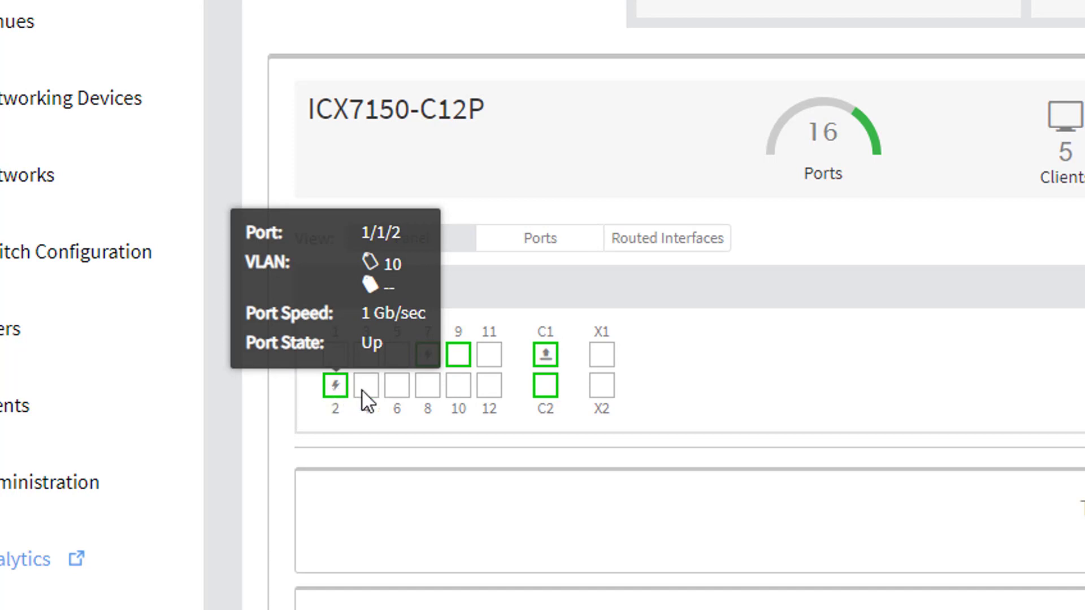
# Step: Inspect the individual ports on the switch's front panel, check the rear view, and return to the front view
pyautogui.moveTo(374, 400)
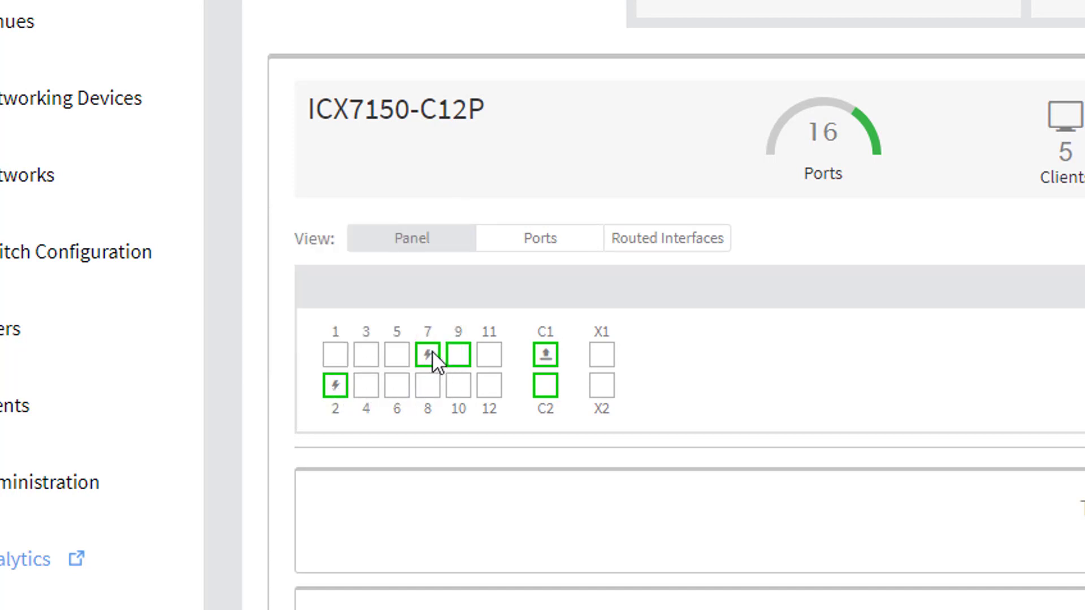
pyautogui.moveTo(458, 352)
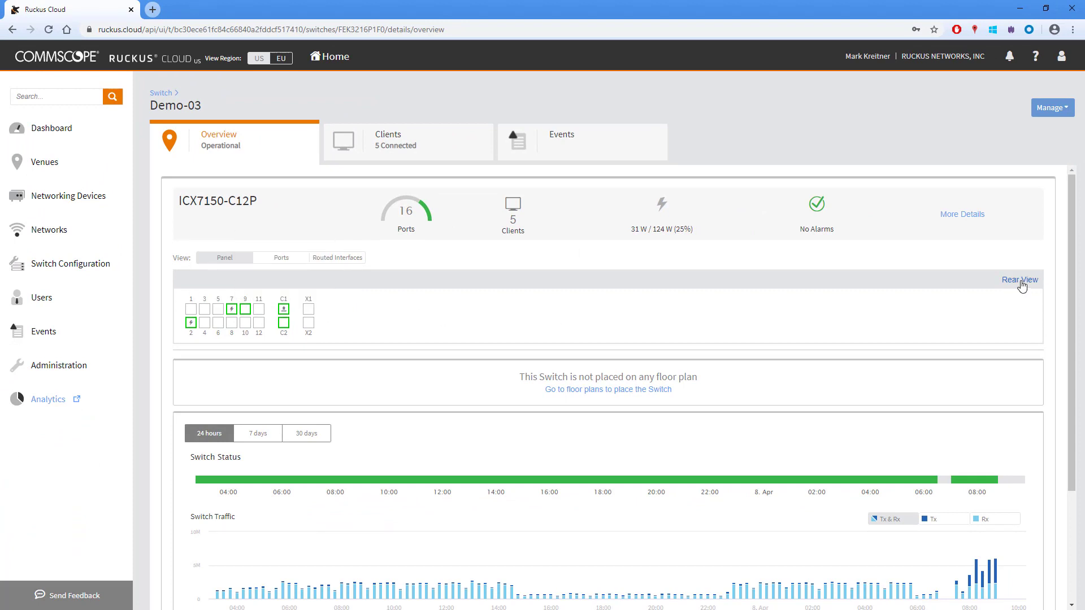
pyautogui.click(1022, 284)
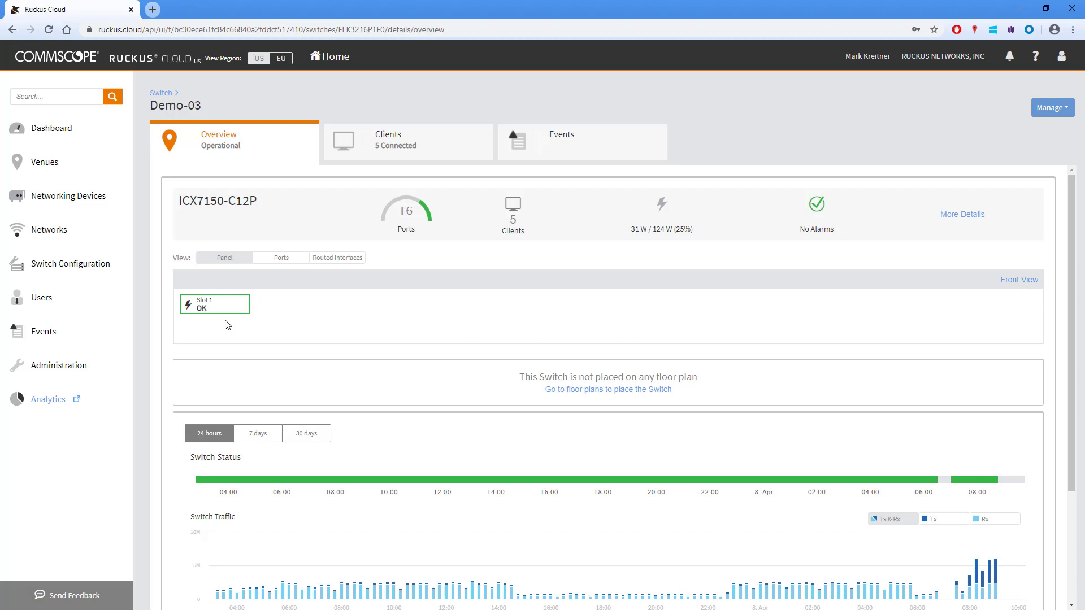
pyautogui.click(1017, 289)
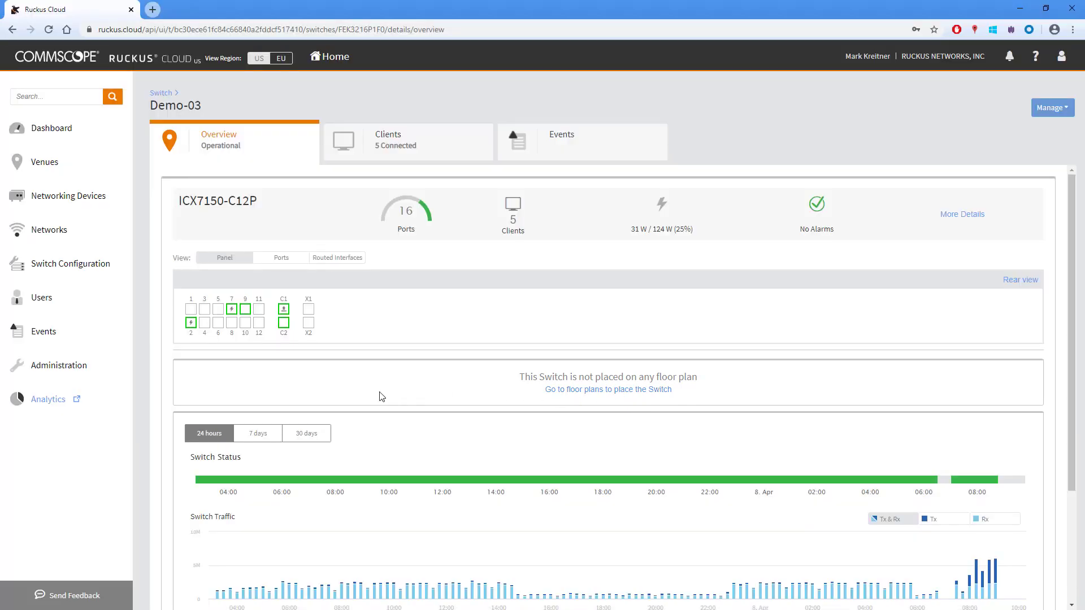
# Step: Examine the switch status, the Tx and Rx traffic separately, and the CPU and memory utilization charts
pyautogui.scroll(-3, 382, 397)
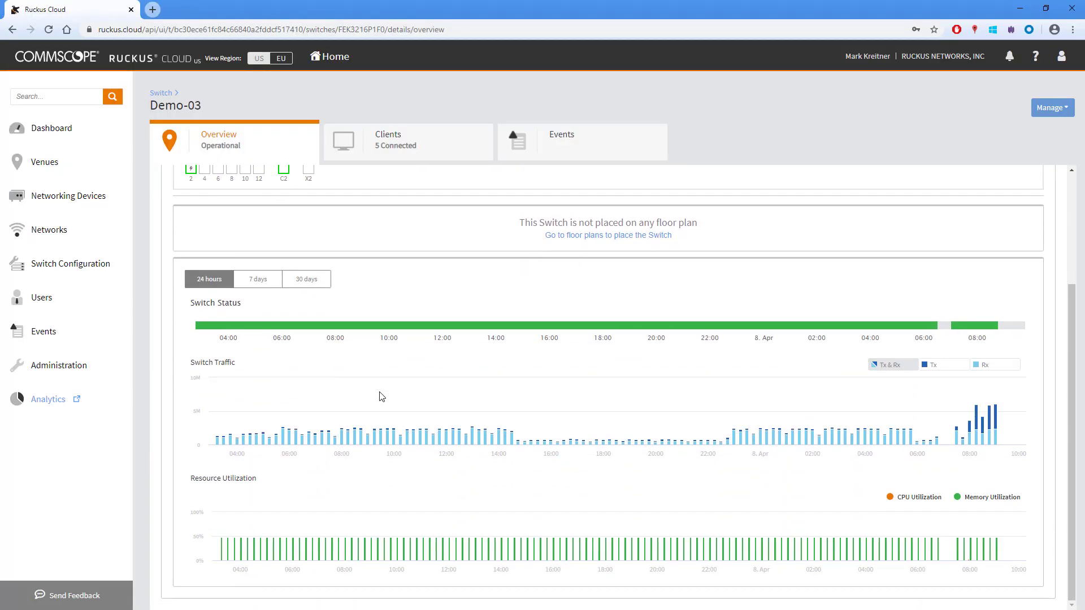
pyautogui.moveTo(305, 328)
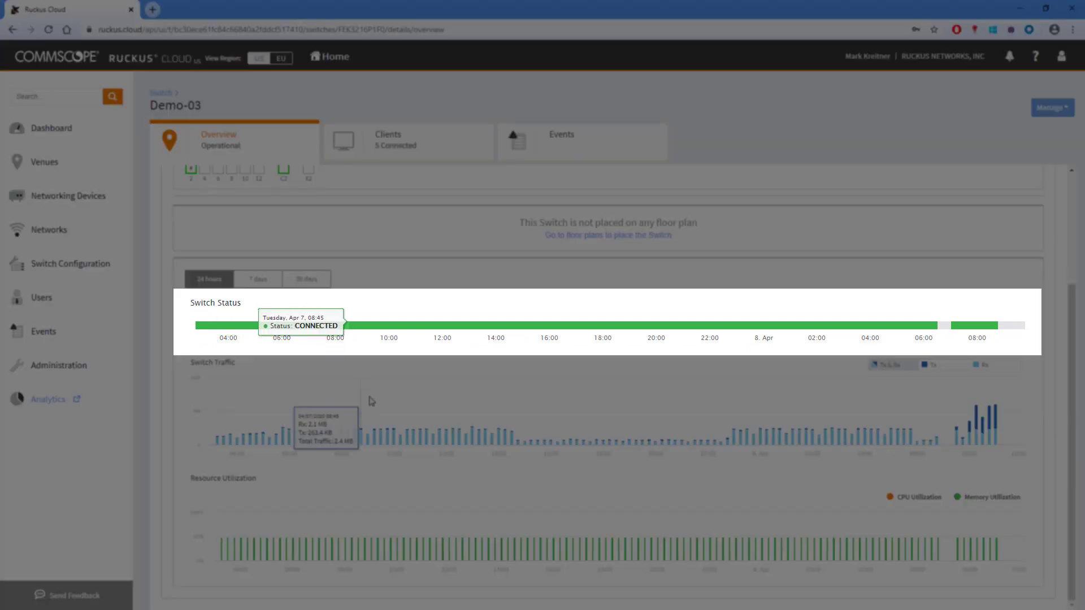
pyautogui.click(933, 365)
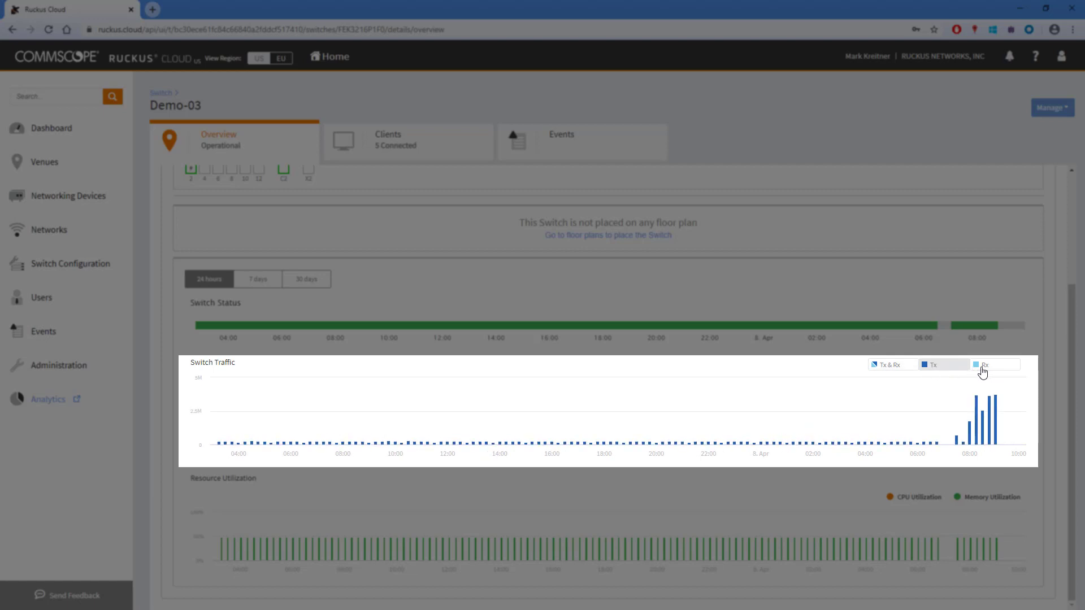
pyautogui.click(993, 371)
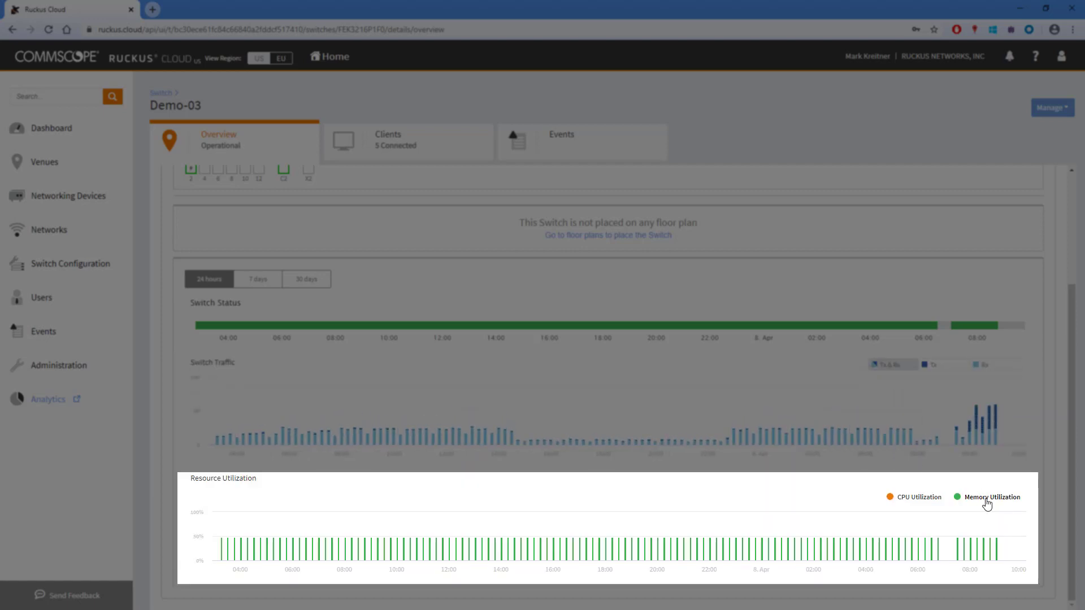
pyautogui.click(987, 501)
pyautogui.click(916, 499)
pyautogui.click(973, 500)
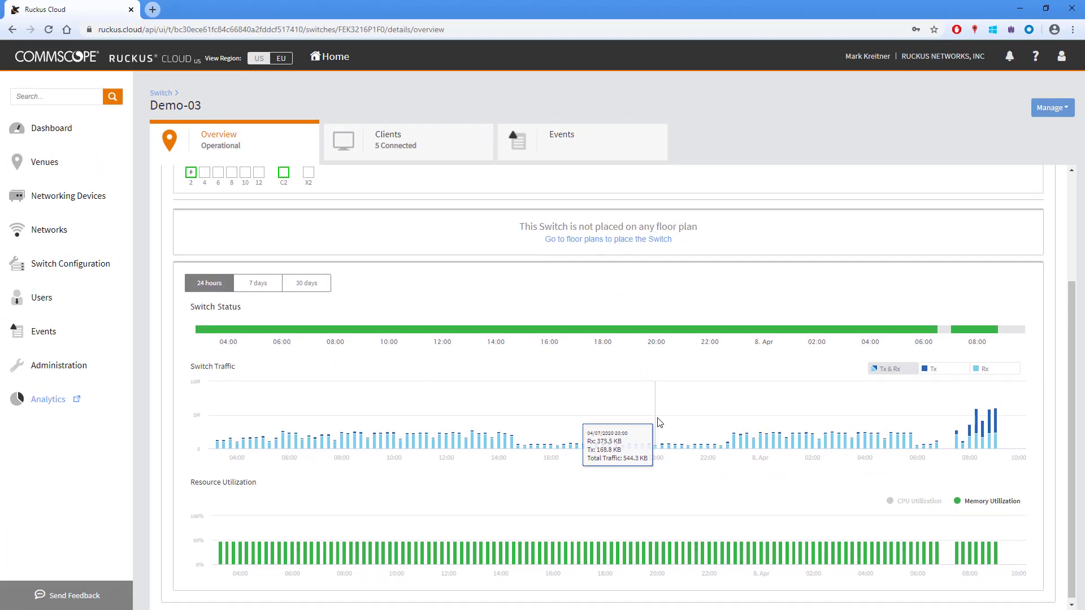
# Step: Edit port 1/1/1 from the port list to enable RSTP Admin Edge Port, STP BPDU Guard and STP Root Guard
pyautogui.scroll(2, 662, 414)
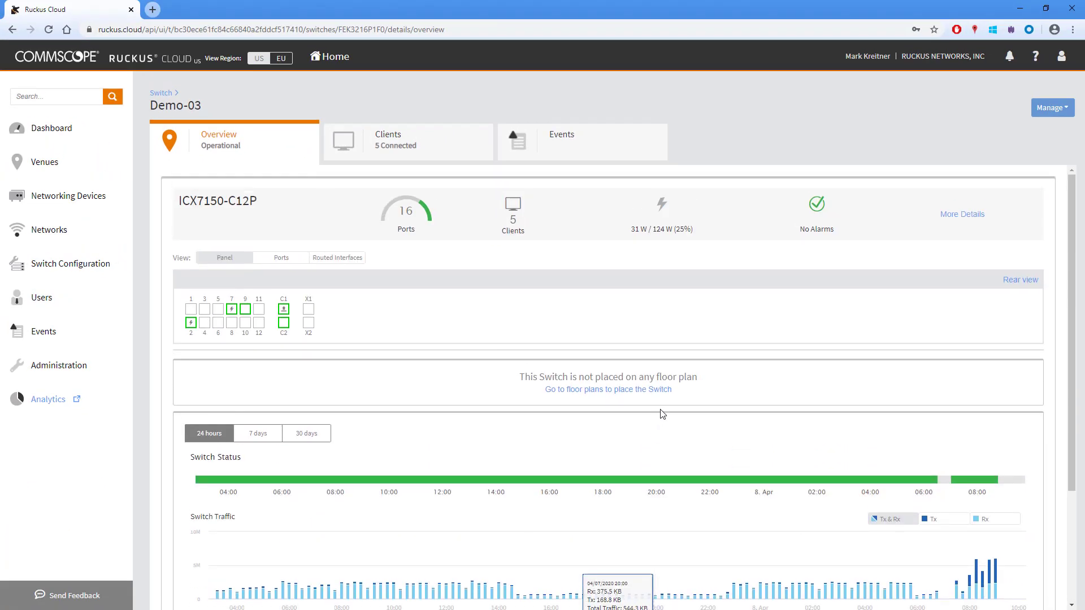
pyautogui.click(284, 262)
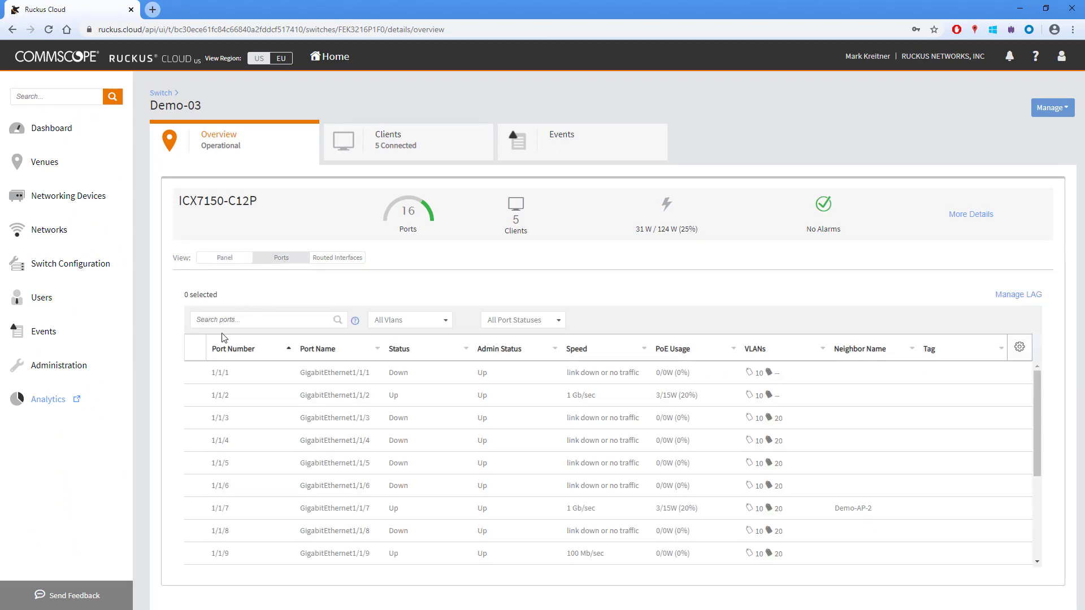
pyautogui.click(195, 373)
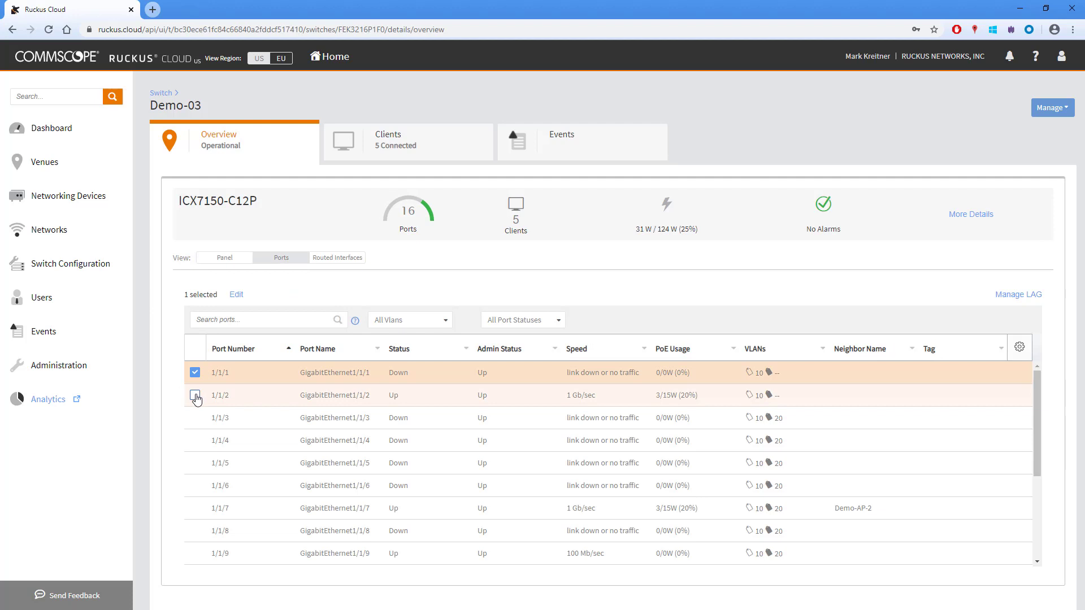
pyautogui.click(195, 394)
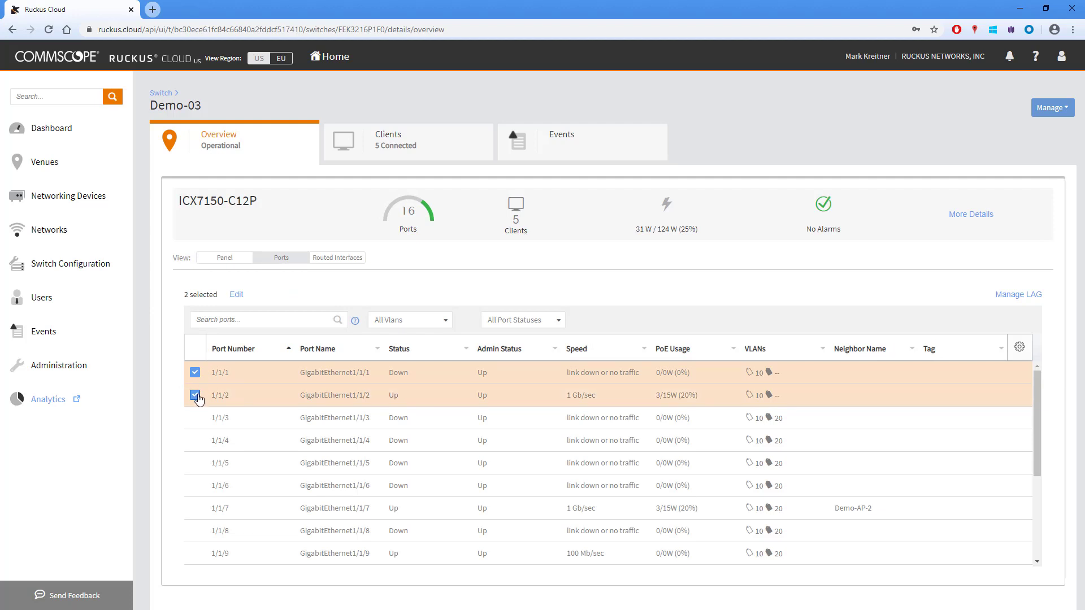
pyautogui.click(195, 395)
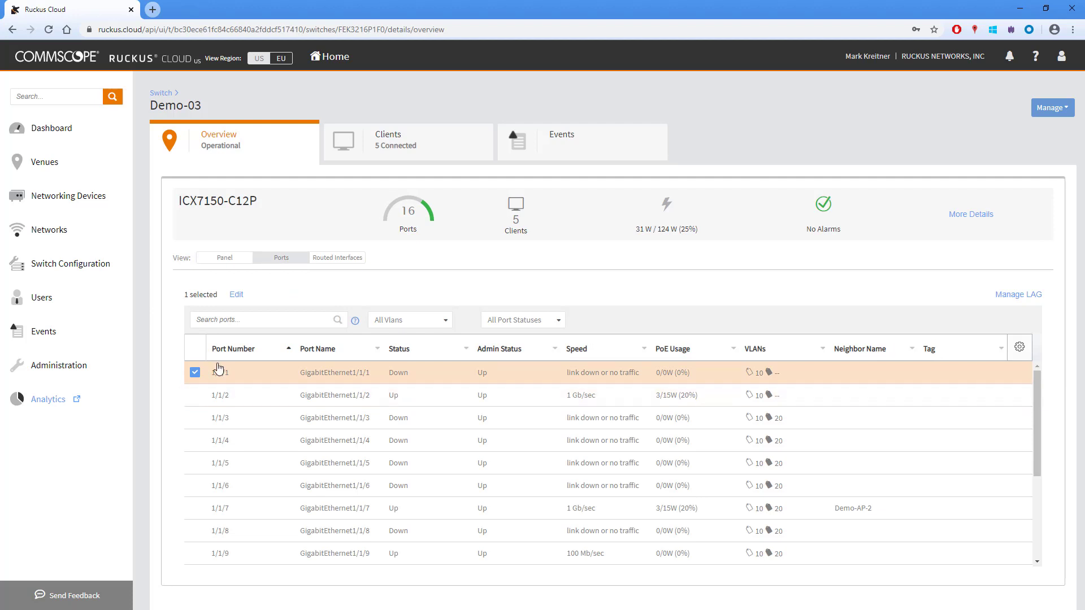
pyautogui.click(236, 295)
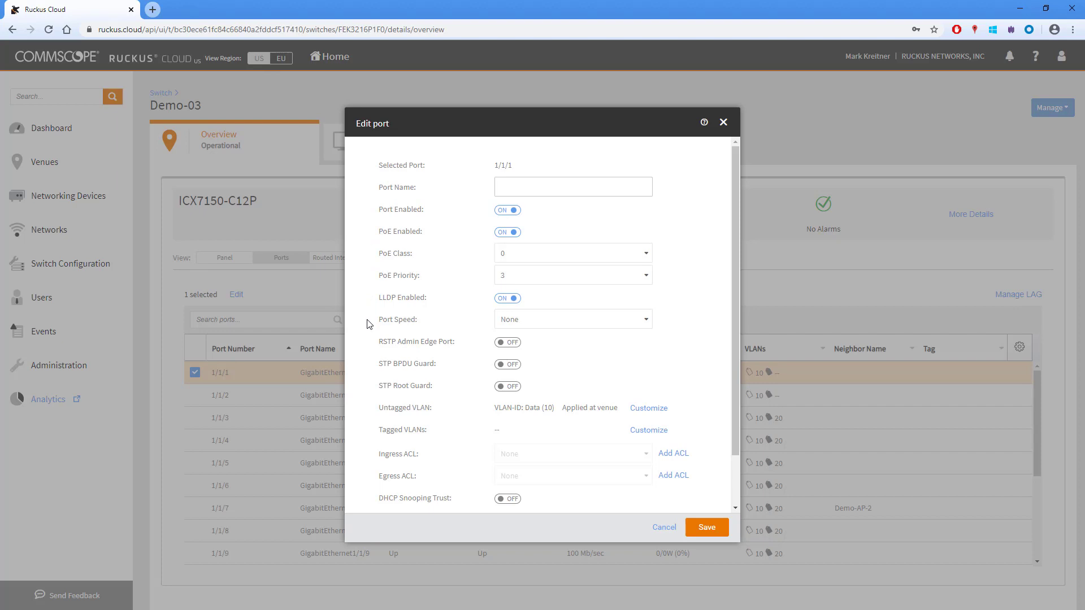
pyautogui.click(511, 345)
pyautogui.click(512, 366)
pyautogui.click(512, 387)
# Step: Customize the port's untagged VLAN to VLAN-ID-20, looking at the form for adding a VLAN without creating one
pyautogui.click(648, 409)
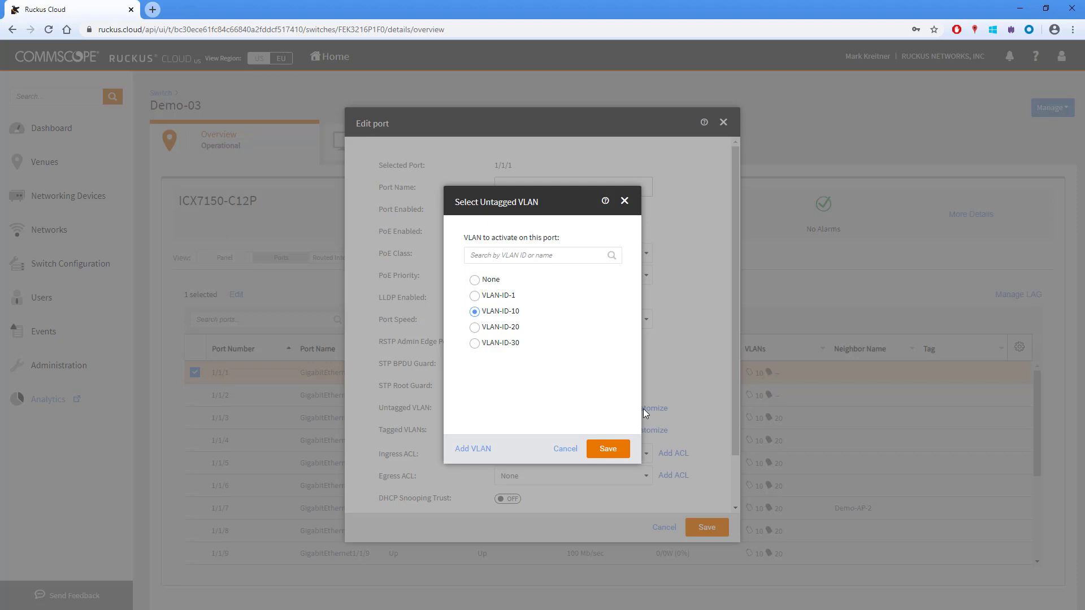
pyautogui.click(475, 328)
pyautogui.click(474, 450)
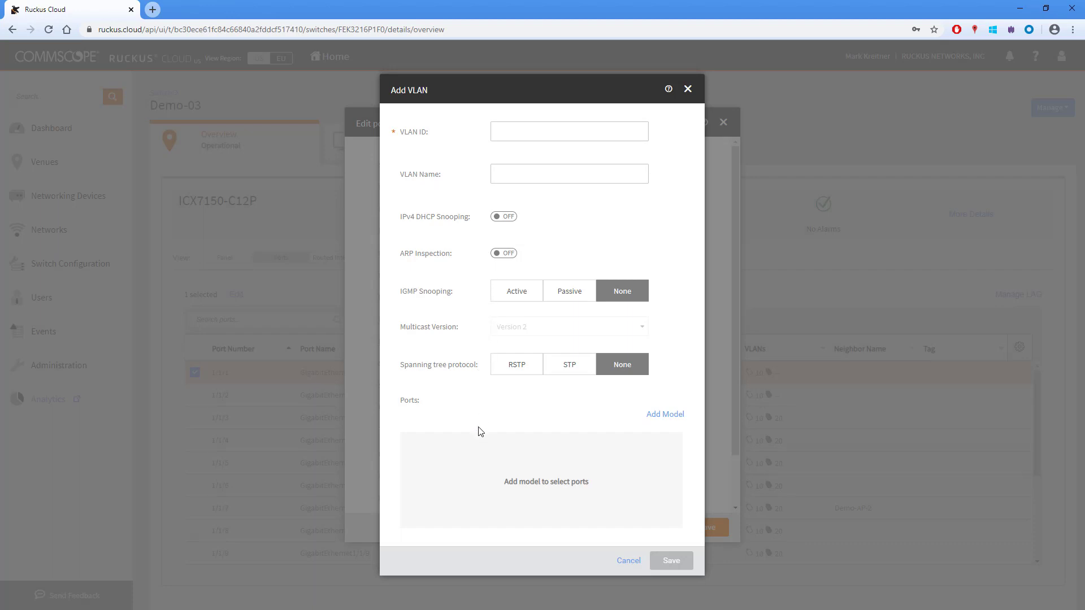
pyautogui.click(629, 561)
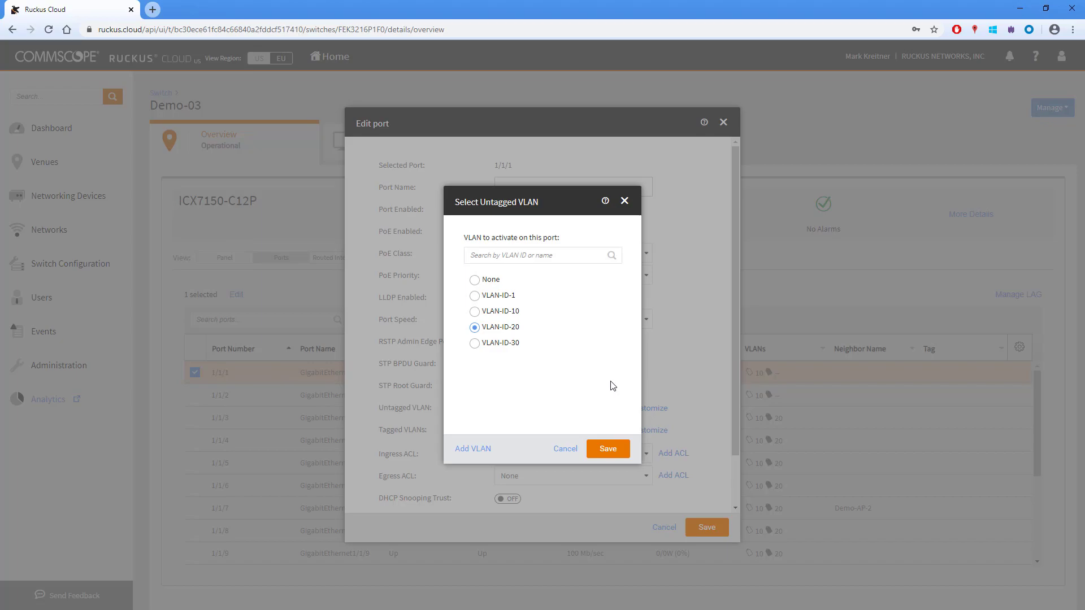
pyautogui.click(606, 450)
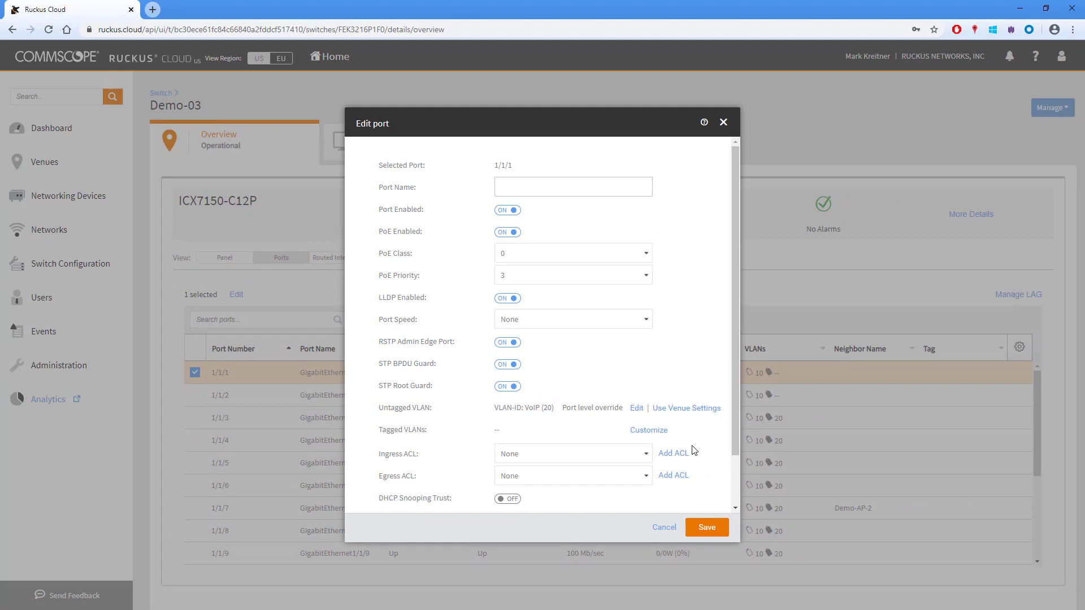
# Step: Set the port's ingress ACL to Block-10Net and its egress ACL to Block-Telnet
pyautogui.click(647, 456)
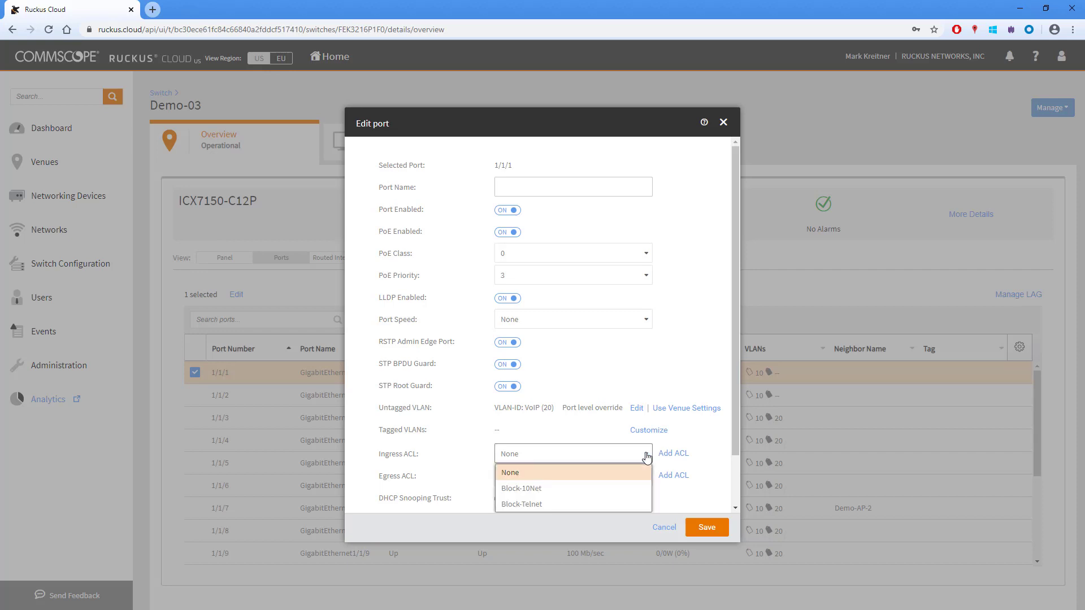
pyautogui.click(609, 494)
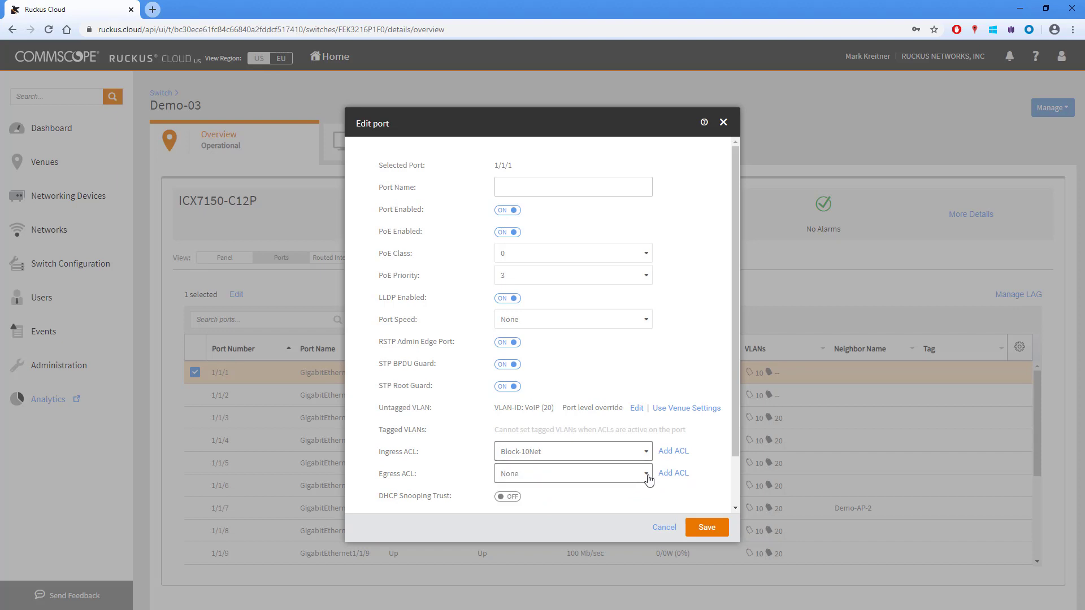
pyautogui.click(648, 478)
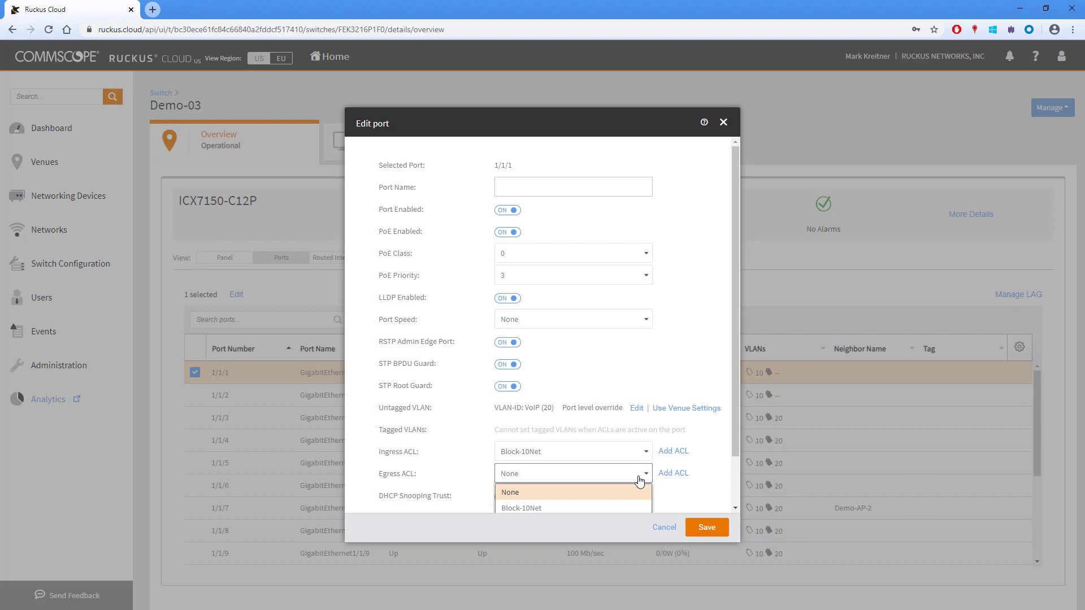
pyautogui.scroll(-1, 639, 481)
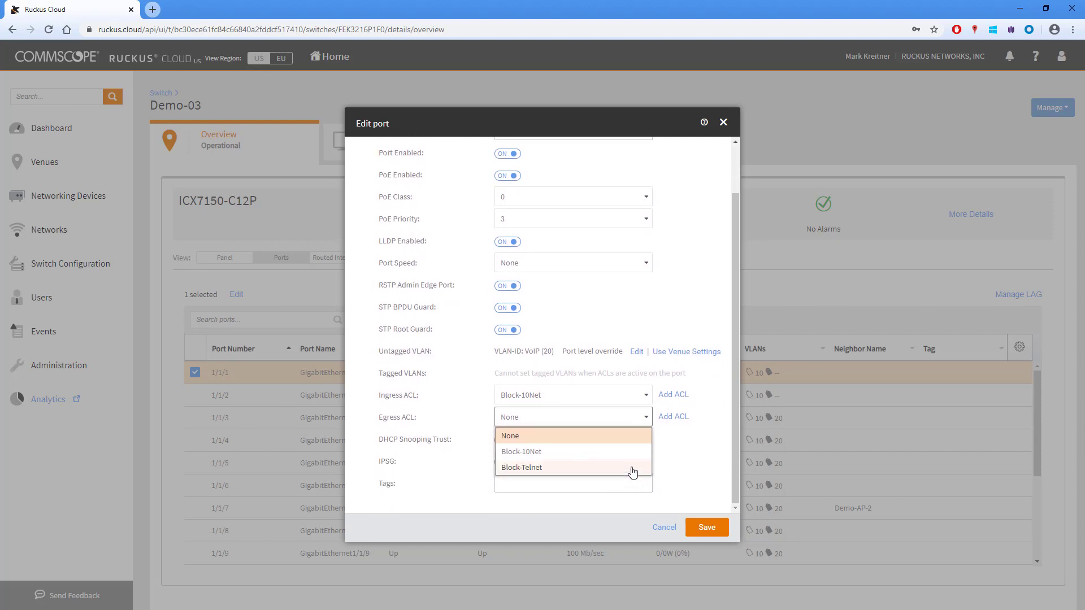
pyautogui.click(633, 469)
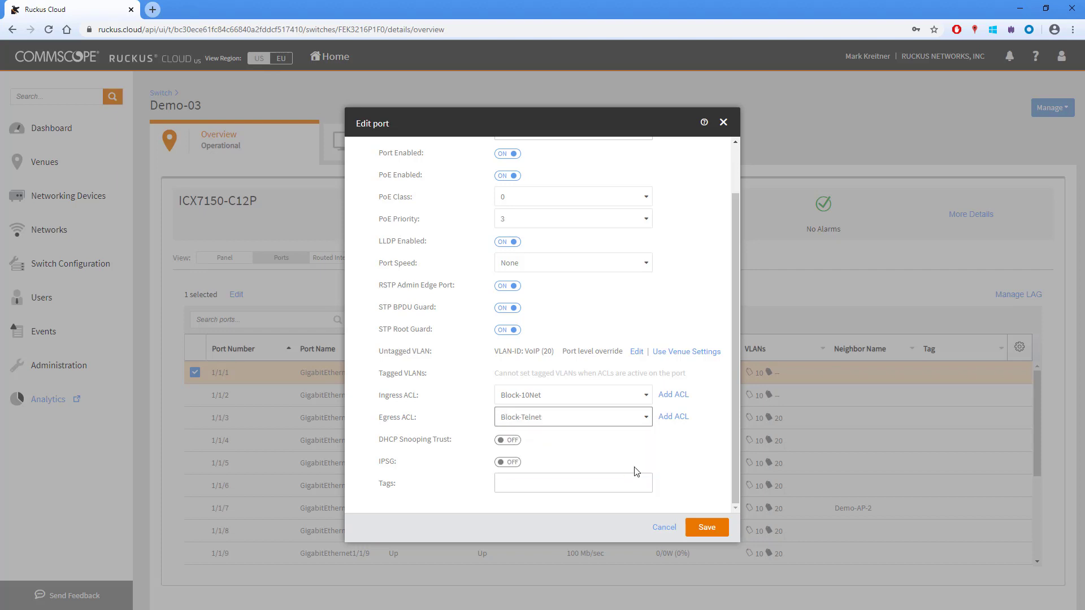
# Step: Switch IPSG on and back off for the port, and save the port settings
pyautogui.click(514, 463)
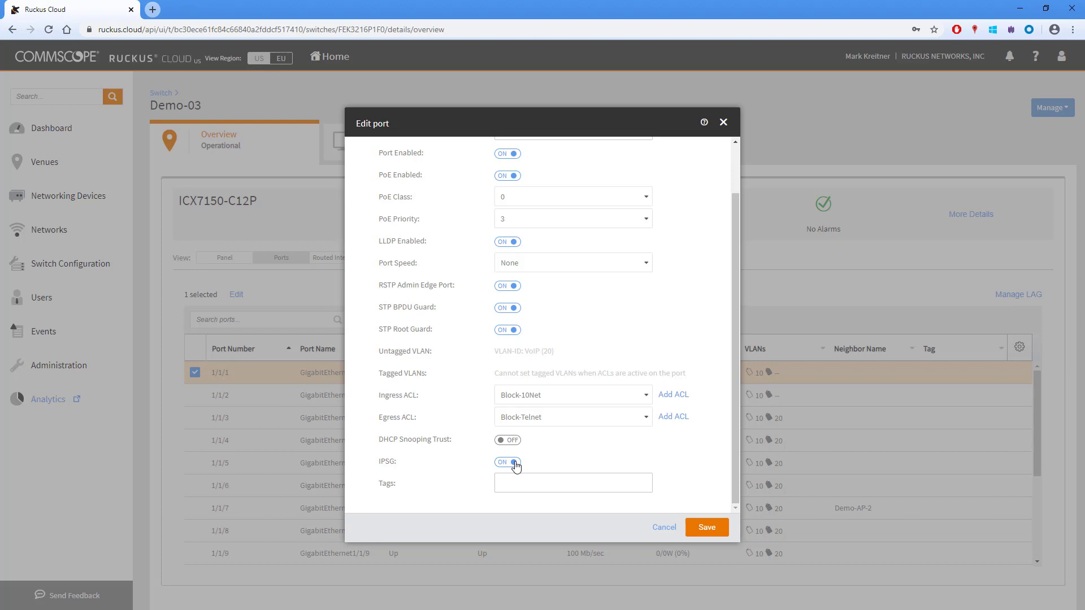
pyautogui.click(515, 463)
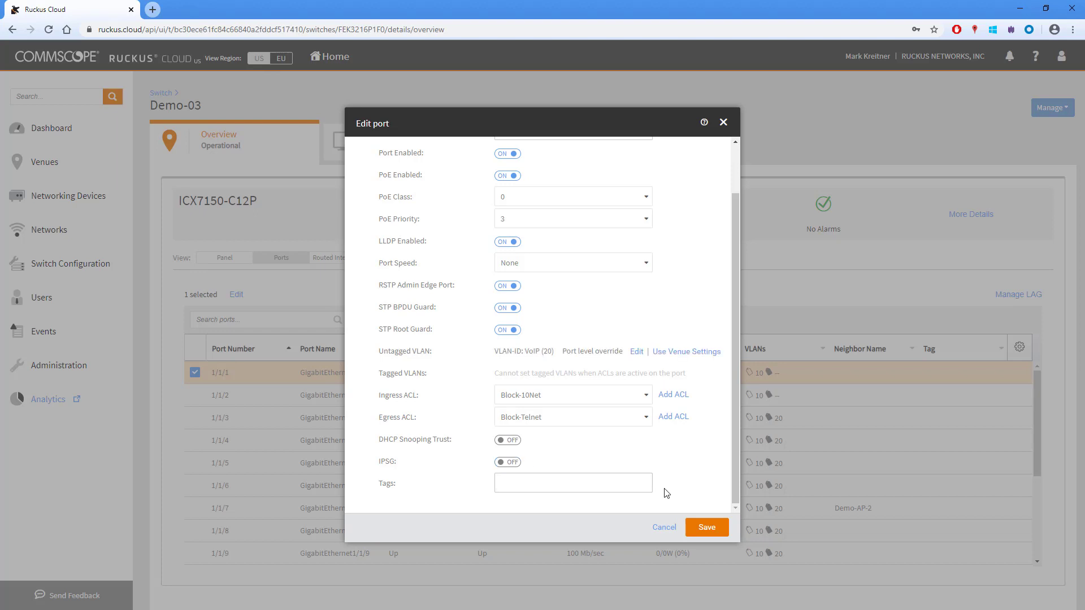
pyautogui.click(706, 529)
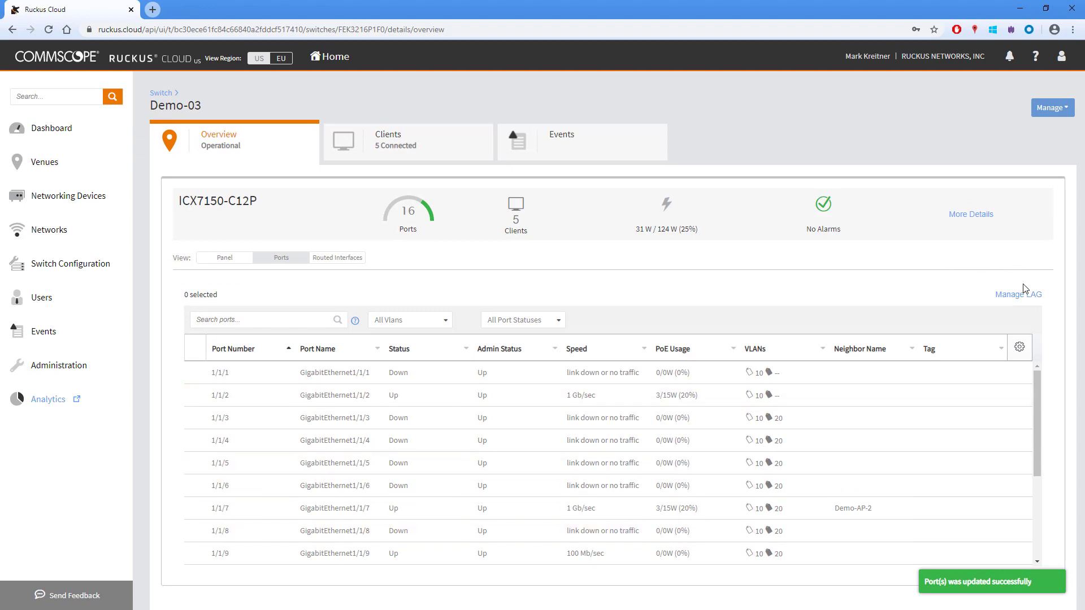
# Step: Start a new LAG named Lag01 with type Dynamic and ports type 10 Gbits per second fiber
pyautogui.click(1024, 295)
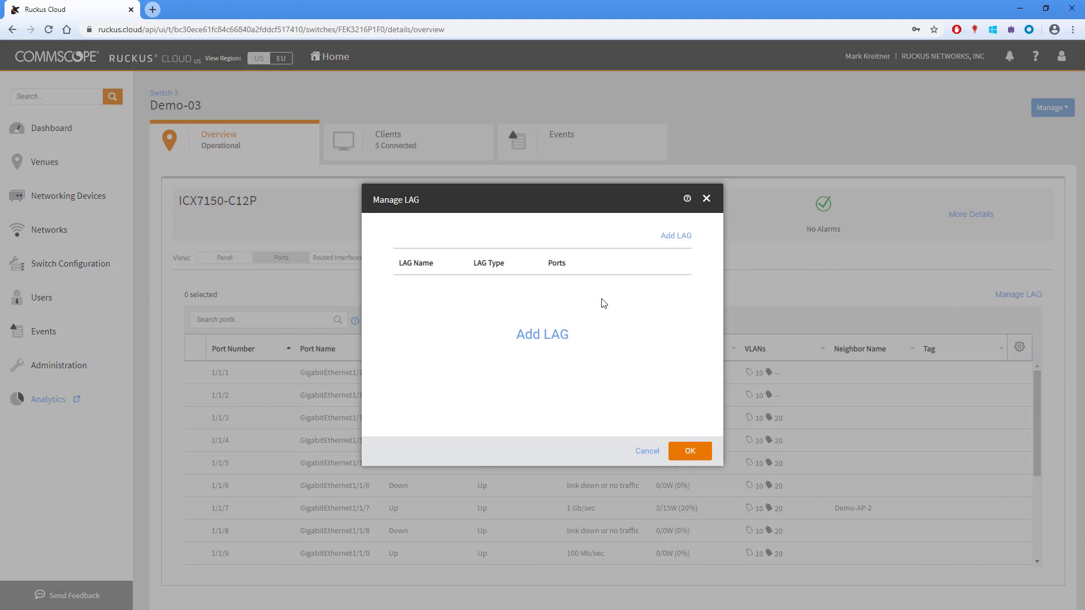
pyautogui.click(552, 337)
pyautogui.click(518, 165)
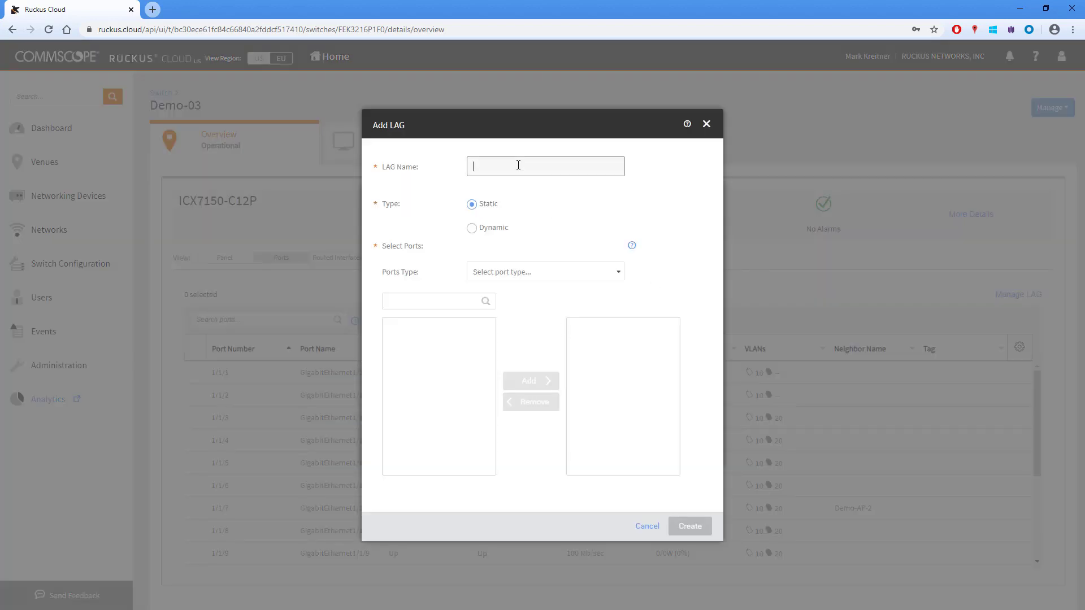
pyautogui.write('Lag01')
pyautogui.click(472, 228)
pyautogui.click(523, 272)
pyautogui.click(531, 323)
# Step: Add ports 1/3/1 and 1/3/2 to the LAG's selected ports
pyautogui.click(453, 327)
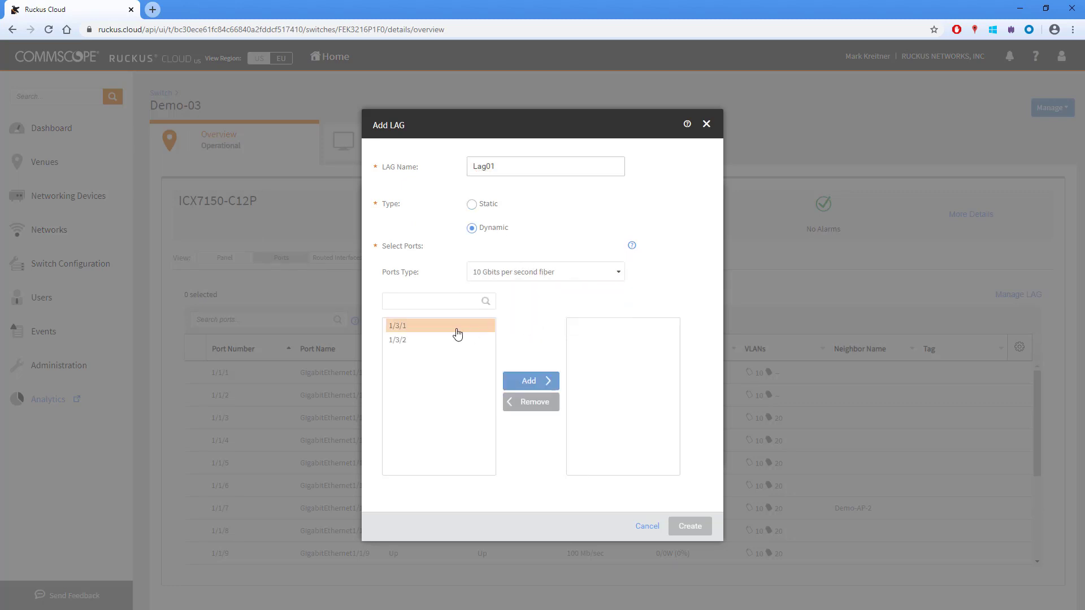
pyautogui.keyDown('shift'); pyautogui.click(446, 340); pyautogui.keyUp('shift')
pyautogui.click(529, 381)
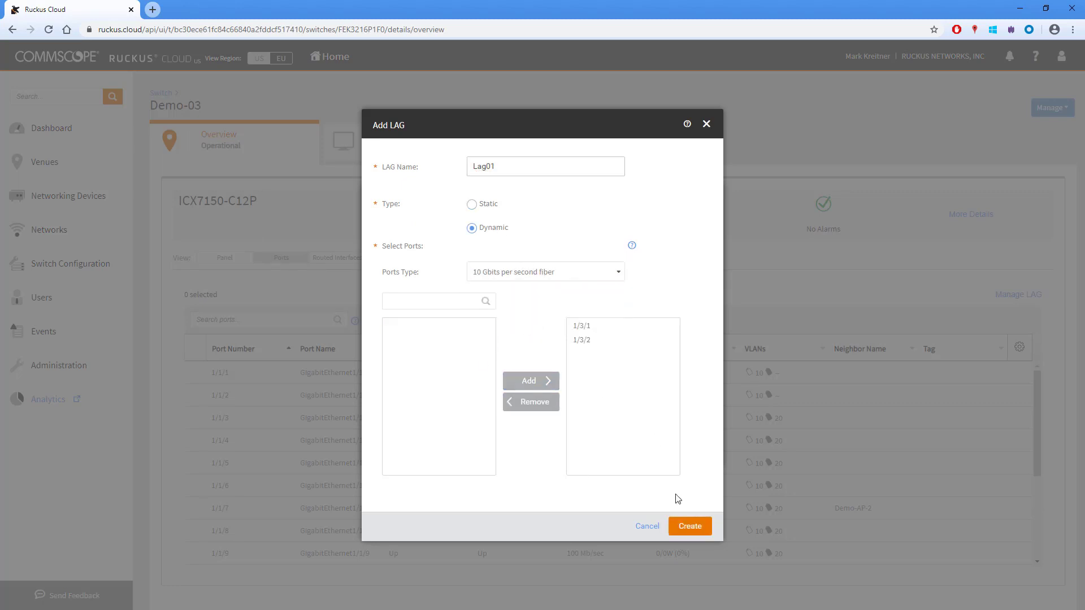
# Step: Create the LAG, accept the LAG management changes, and check the LAG's member ports in the port list
pyautogui.click(689, 528)
pyautogui.click(688, 527)
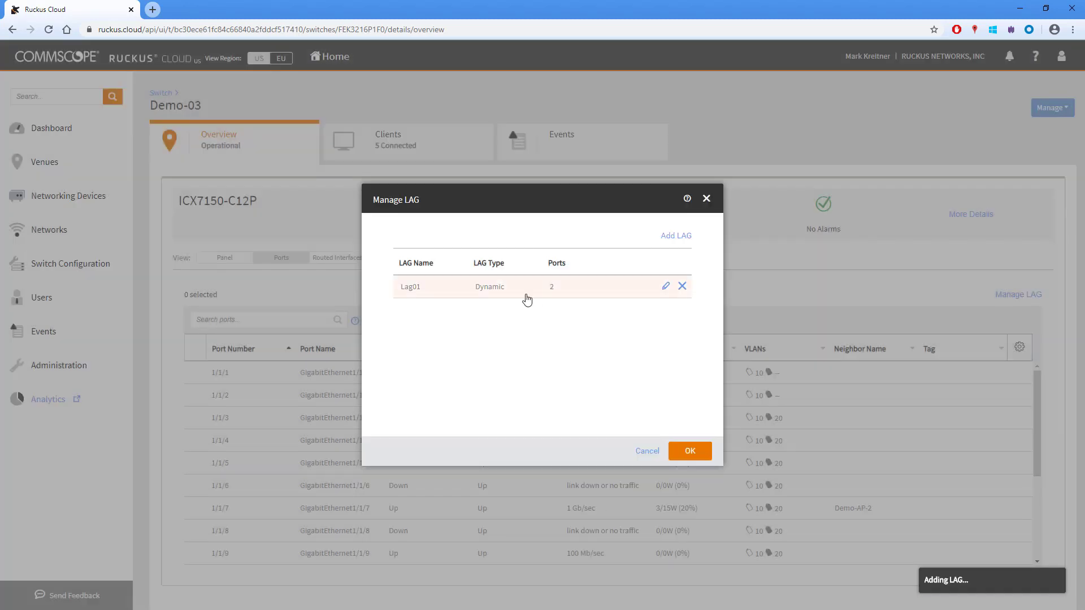
pyautogui.click(690, 450)
pyautogui.scroll(-3, 705, 559)
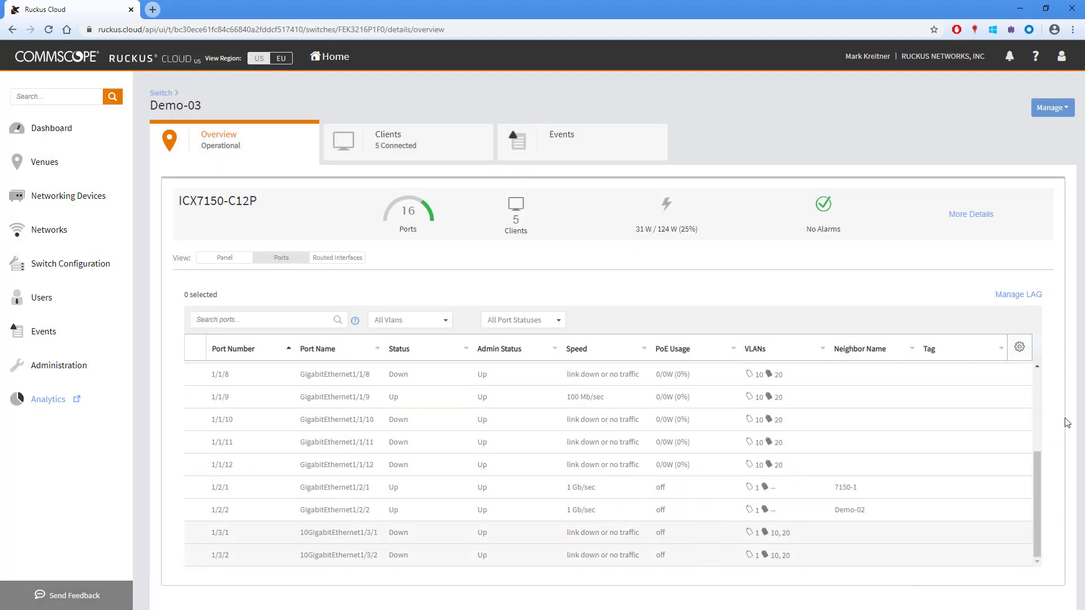
pyautogui.scroll(3, 706, 560)
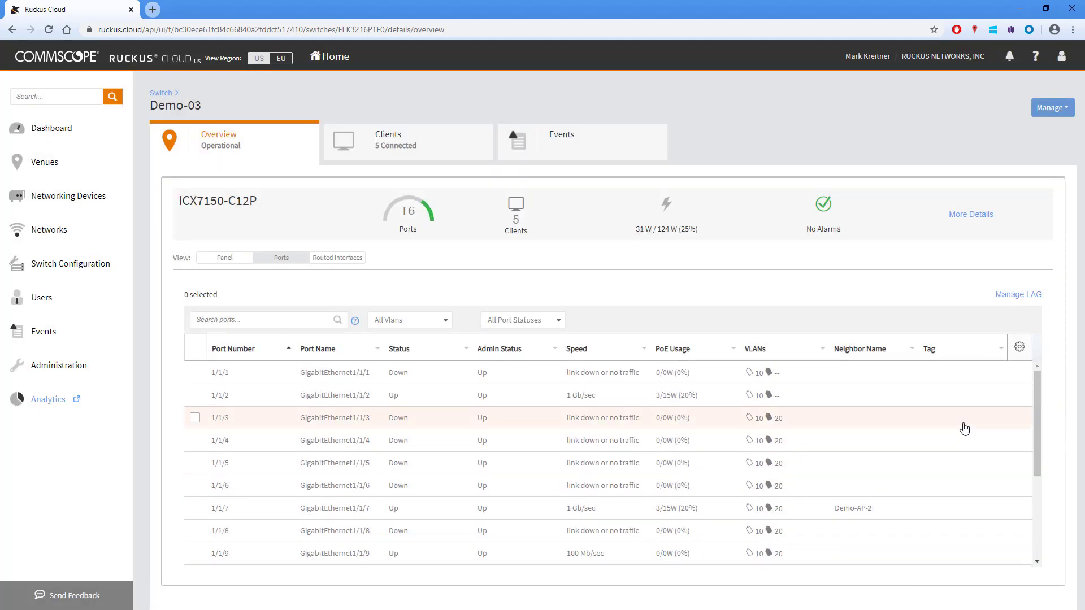
# Step: Start a new VLAN interface (VE) on the switch for VLAN-20 with OSPF area 0
pyautogui.click(337, 258)
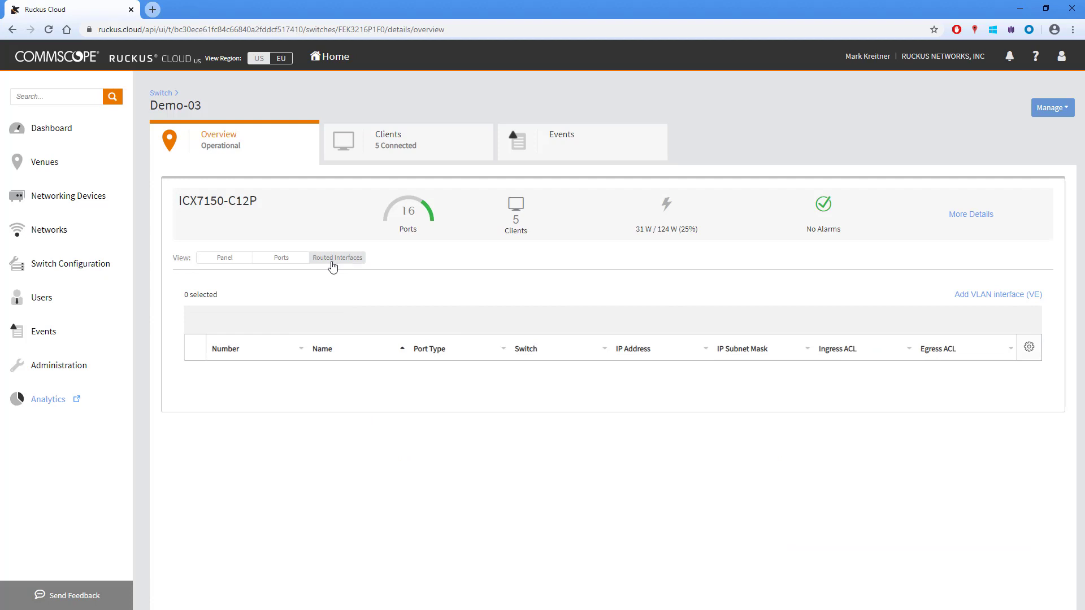
pyautogui.click(980, 299)
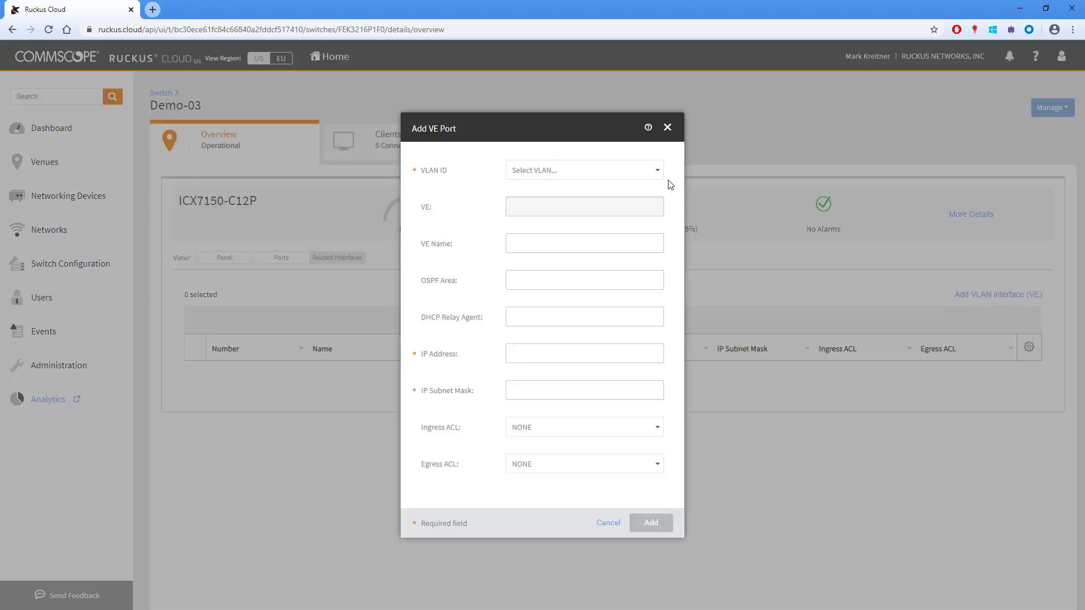
pyautogui.click(655, 171)
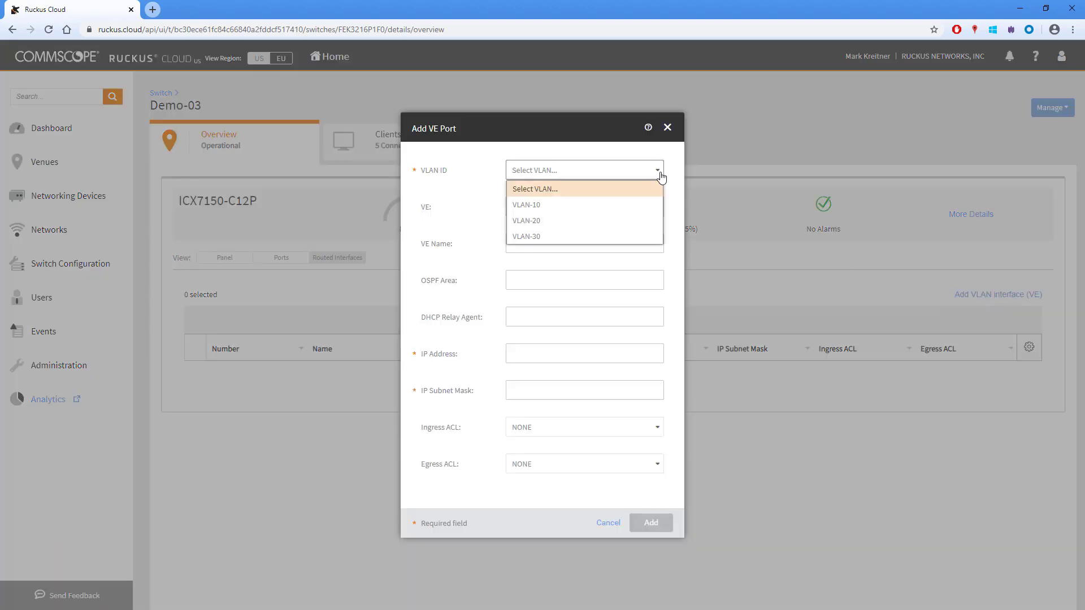
pyautogui.click(631, 222)
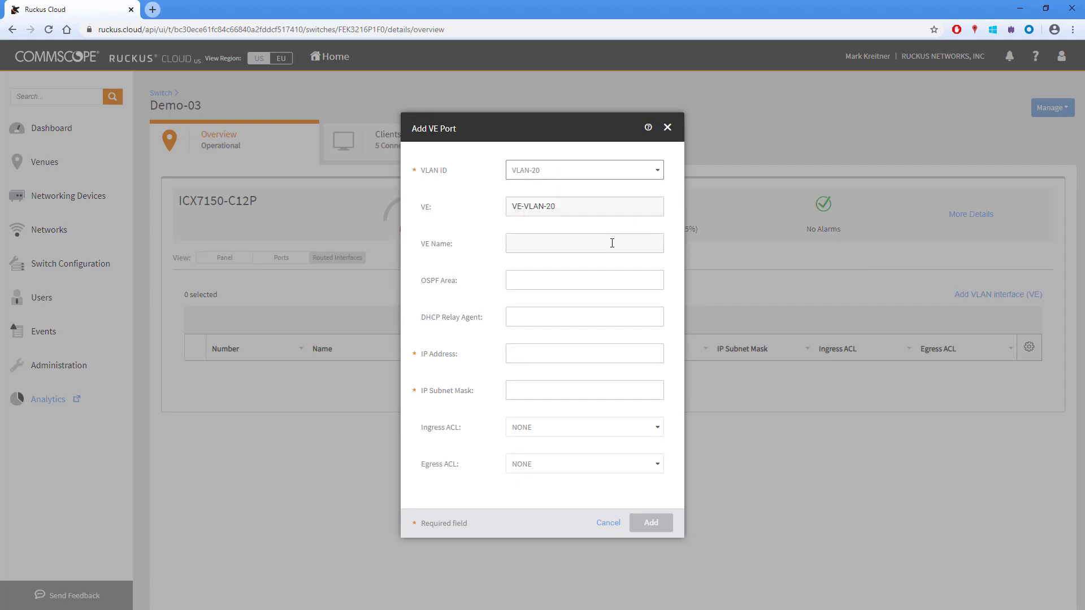
pyautogui.click(603, 281)
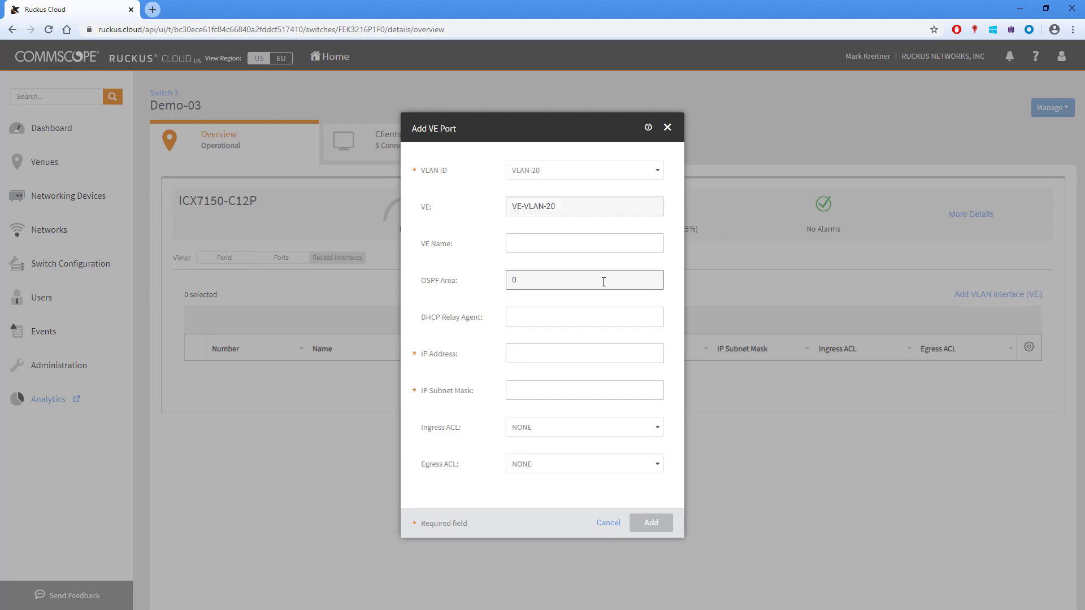
# Step: Set the VE port's IP address to 172.16.24.1 and its subnet mask to 255.255.255.0
pyautogui.click(561, 354)
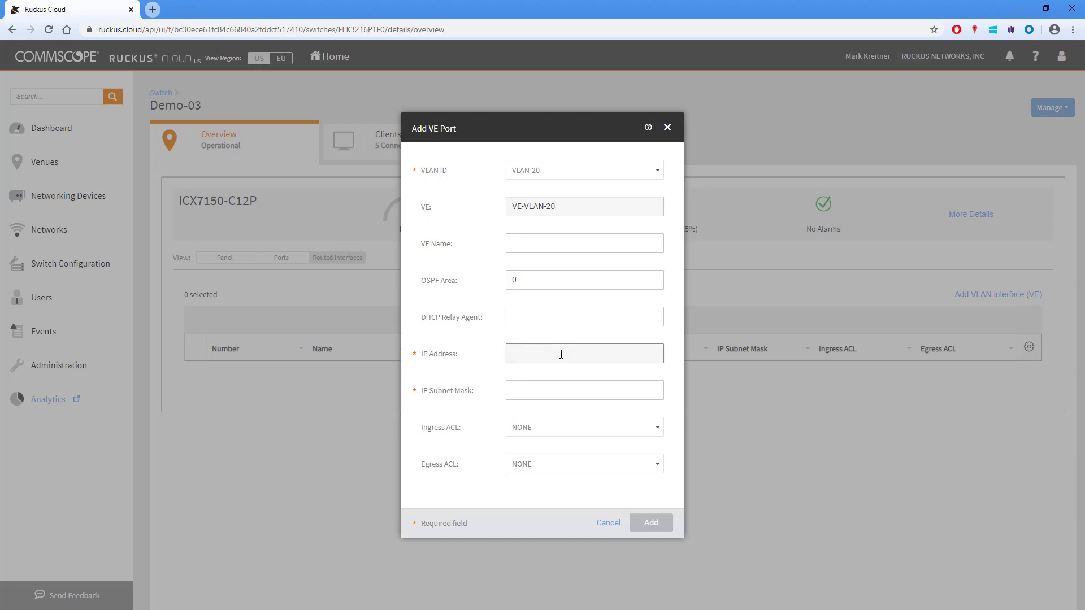
pyautogui.write('172.16.24.1')
pyautogui.click(548, 389)
pyautogui.write('255.255')
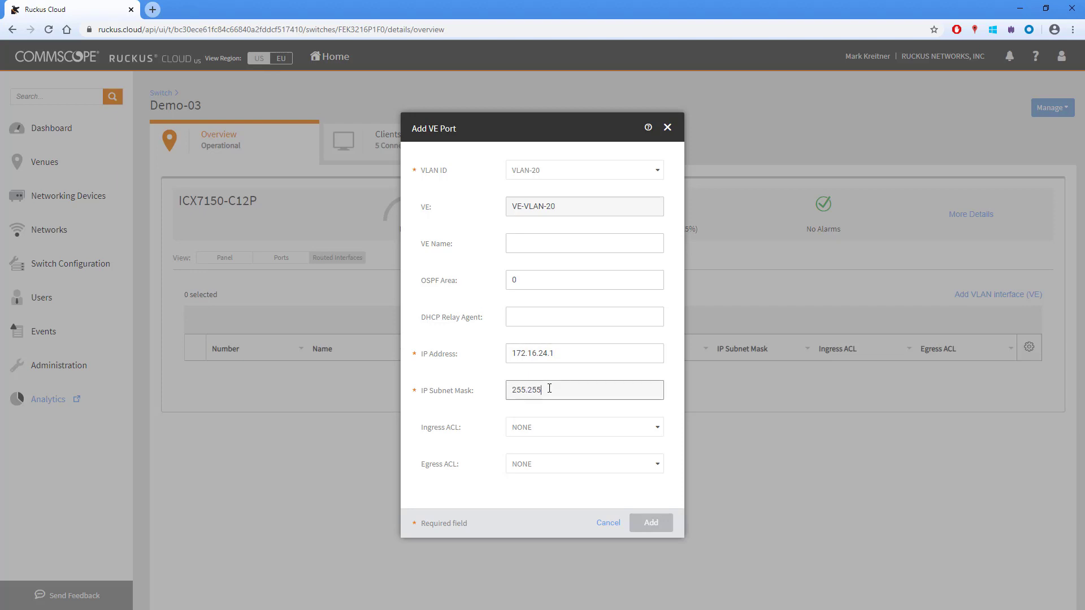
pyautogui.write('.255.0')
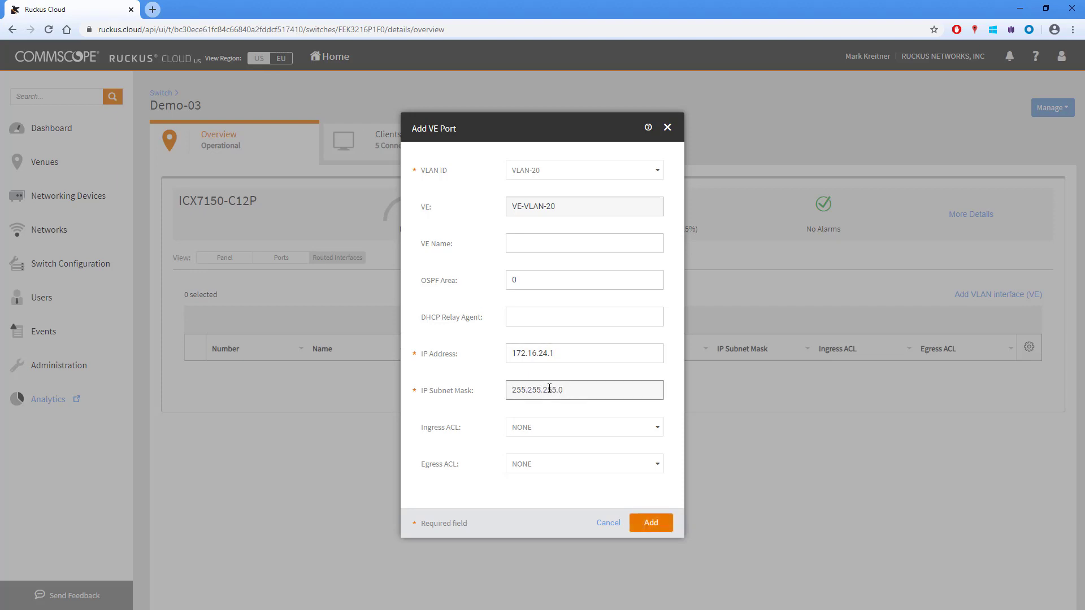
# Step: Set the VE port's ingress ACL to Block-Telnet and add the VE port
pyautogui.click(658, 432)
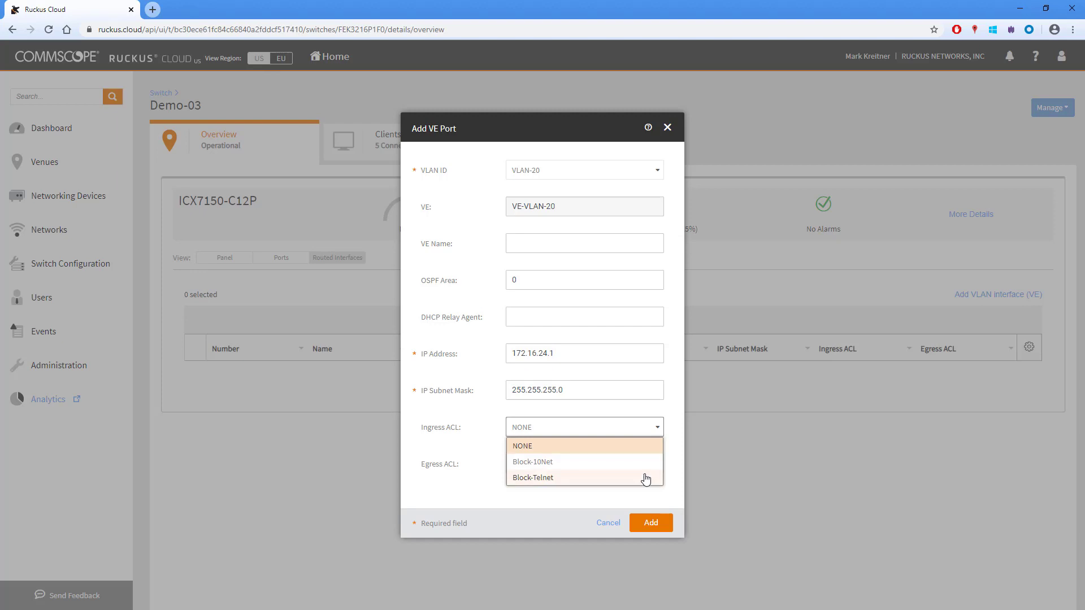
pyautogui.click(646, 460)
pyautogui.click(651, 523)
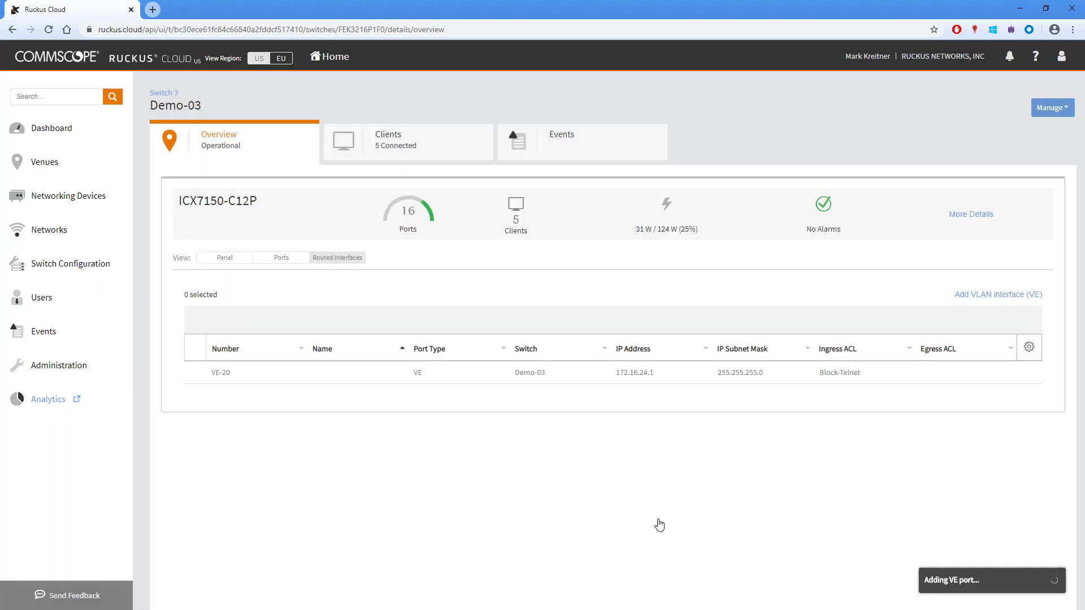
# Step: Review the switch's events, looking through the event type options and filtering by Major severity before restoring All Severities
pyautogui.click(605, 149)
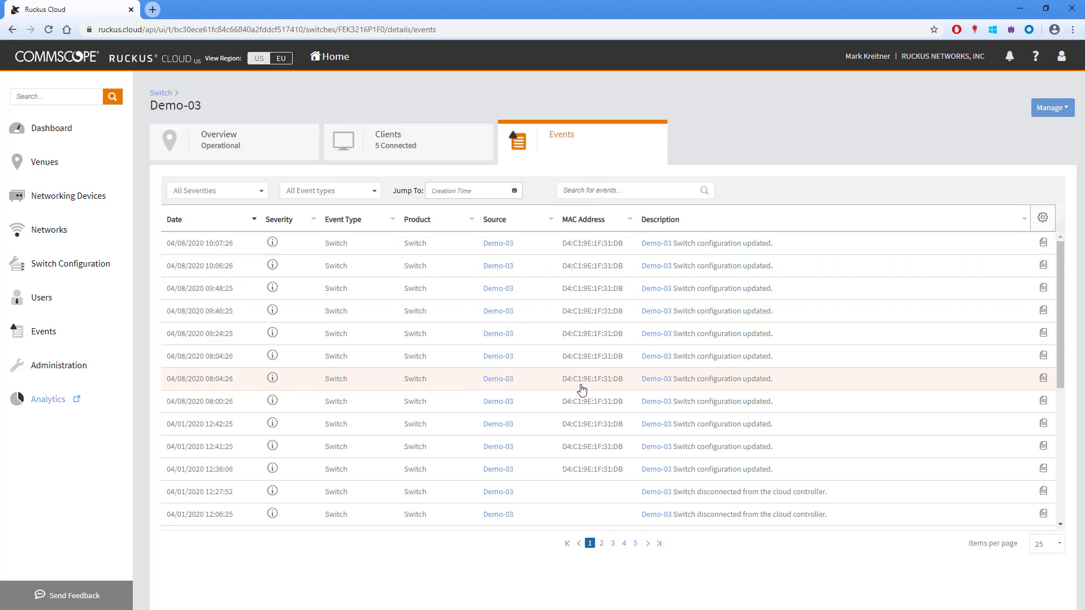
pyautogui.click(374, 192)
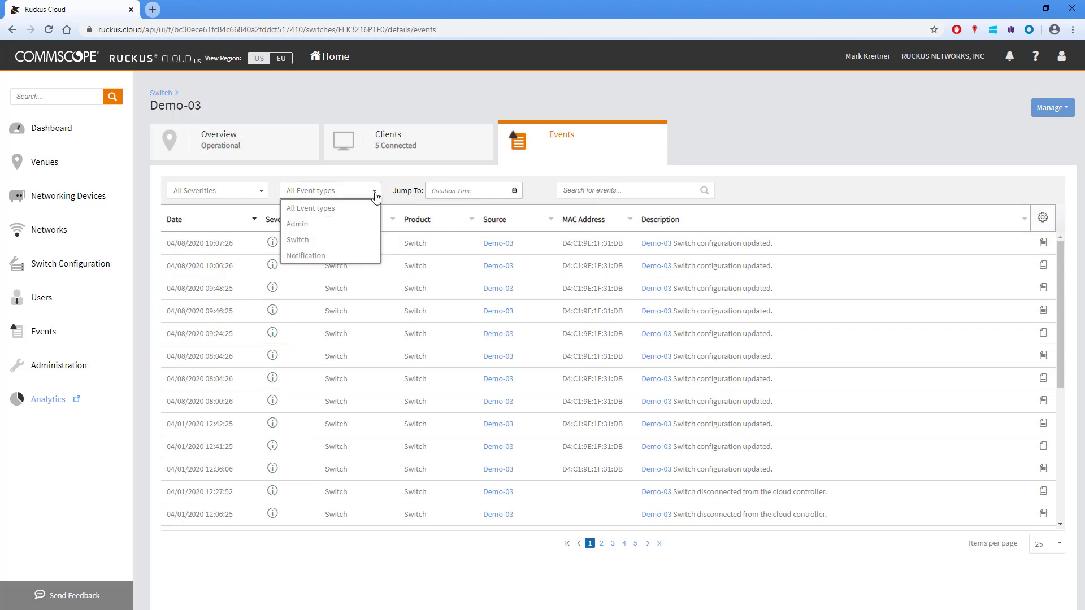
pyautogui.click(261, 192)
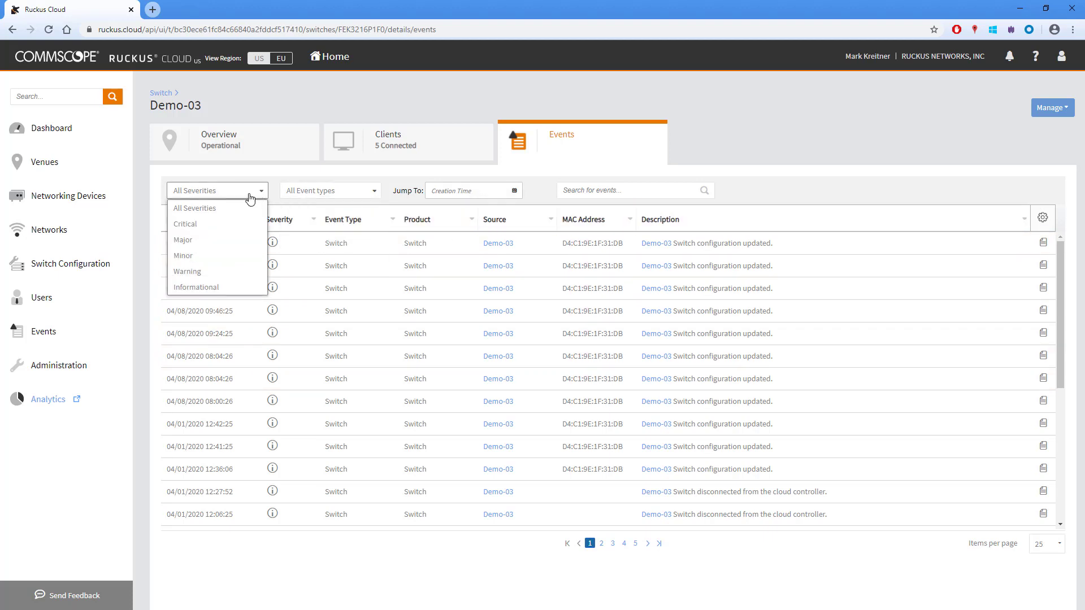
pyautogui.click(221, 242)
pyautogui.click(261, 192)
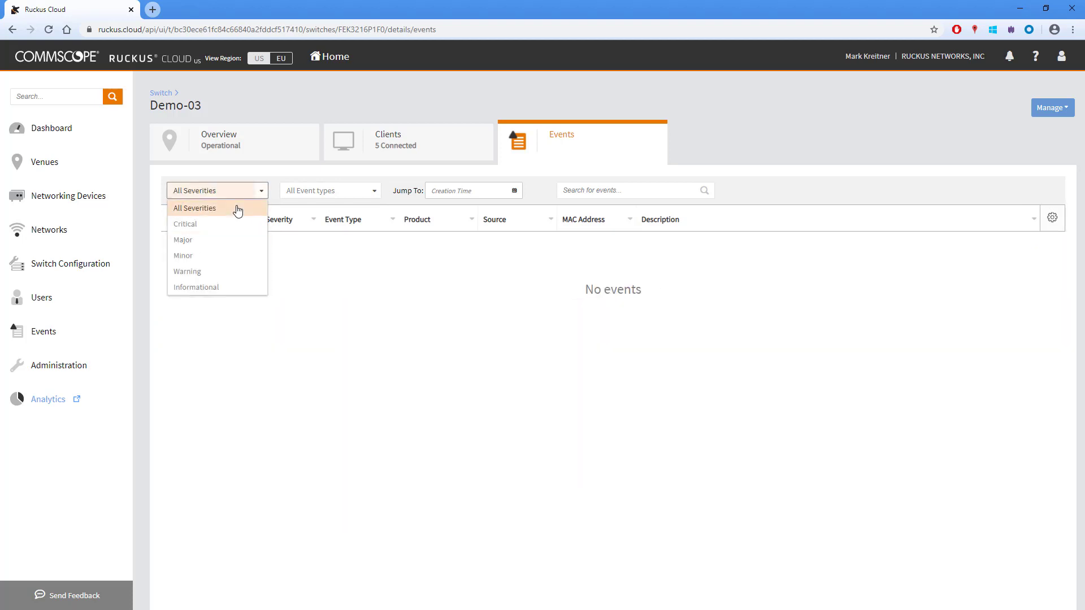
pyautogui.click(237, 209)
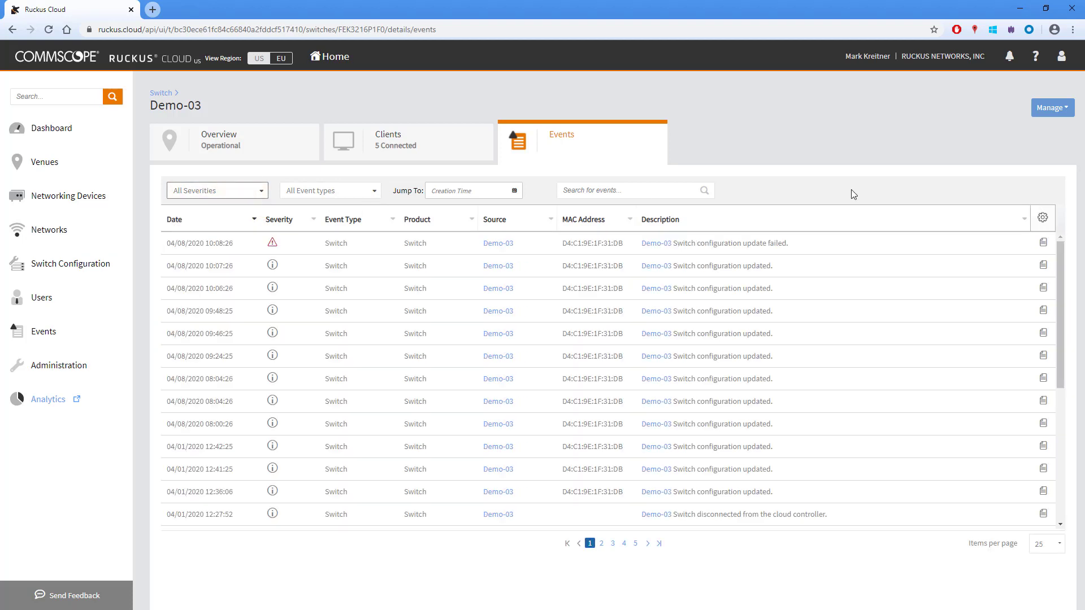
# Step: Edit the switch to add a static route to 10.255.0.0/16 with next hop 172.16.24.2, and save the switch
pyautogui.click(1065, 111)
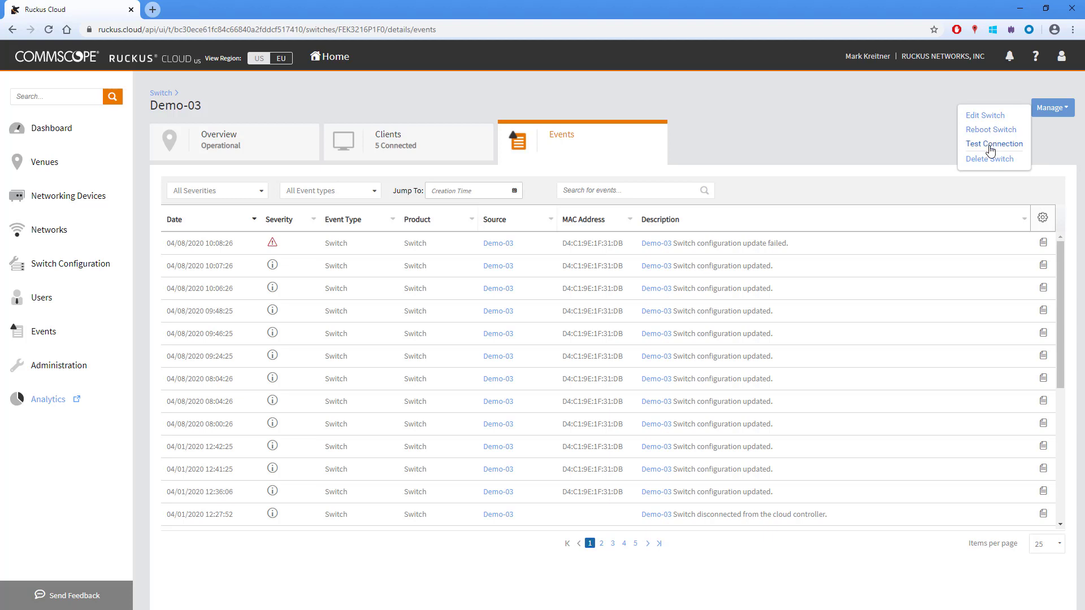
pyautogui.click(978, 118)
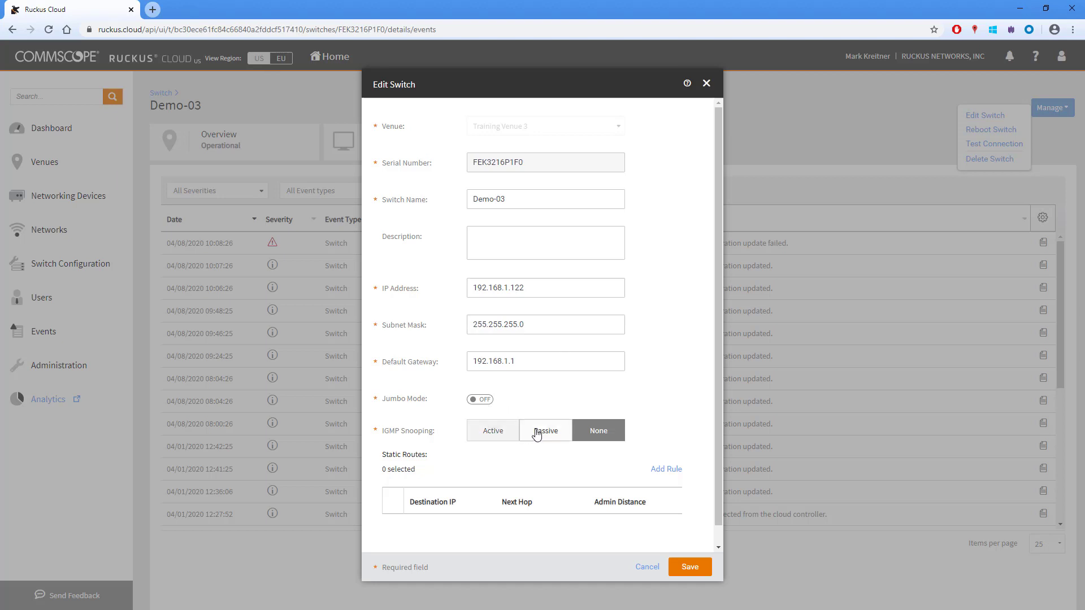
pyautogui.click(673, 471)
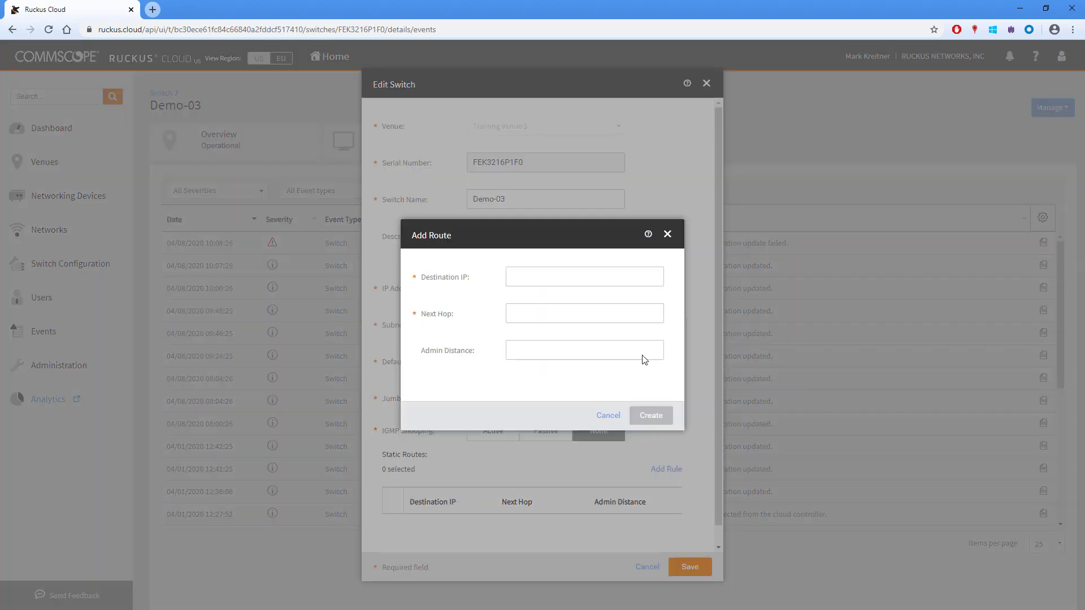
pyautogui.click(567, 274)
pyautogui.write('10.255.0.0/16')
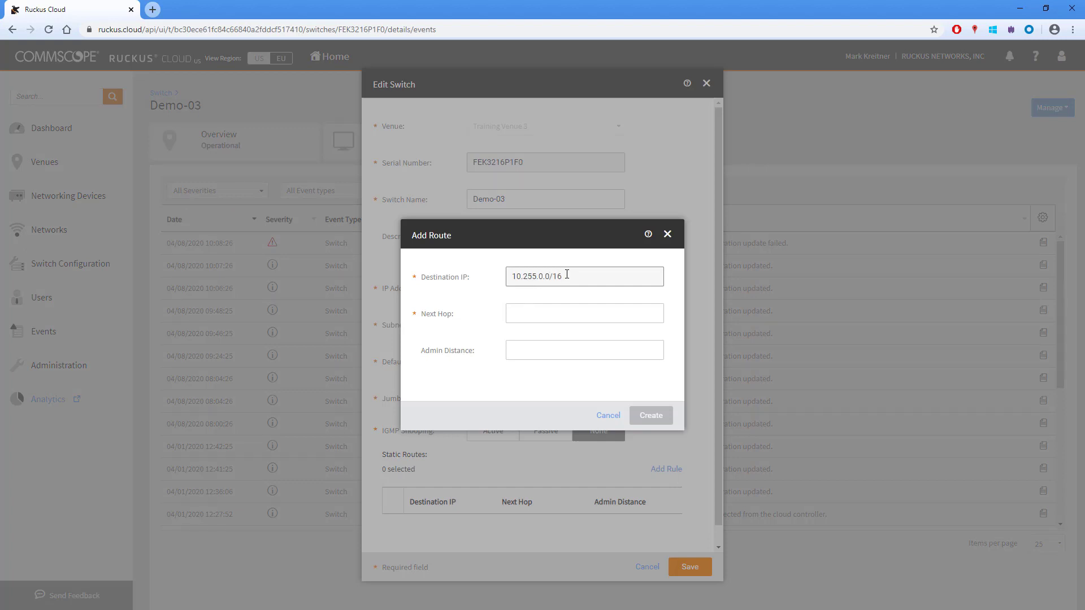
pyautogui.click(544, 312)
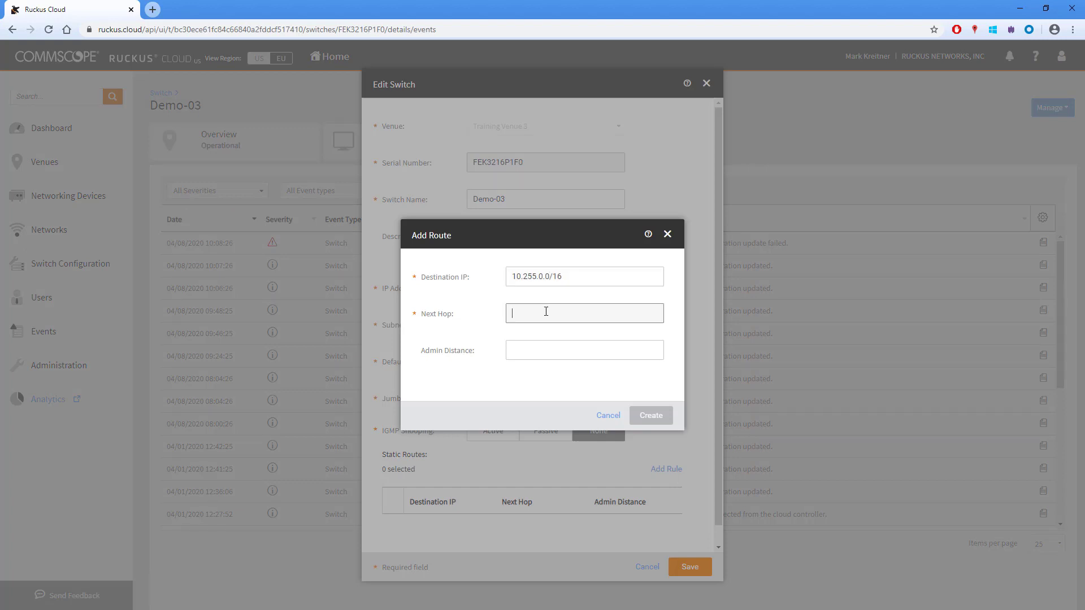
pyautogui.write('172.16.22.2')
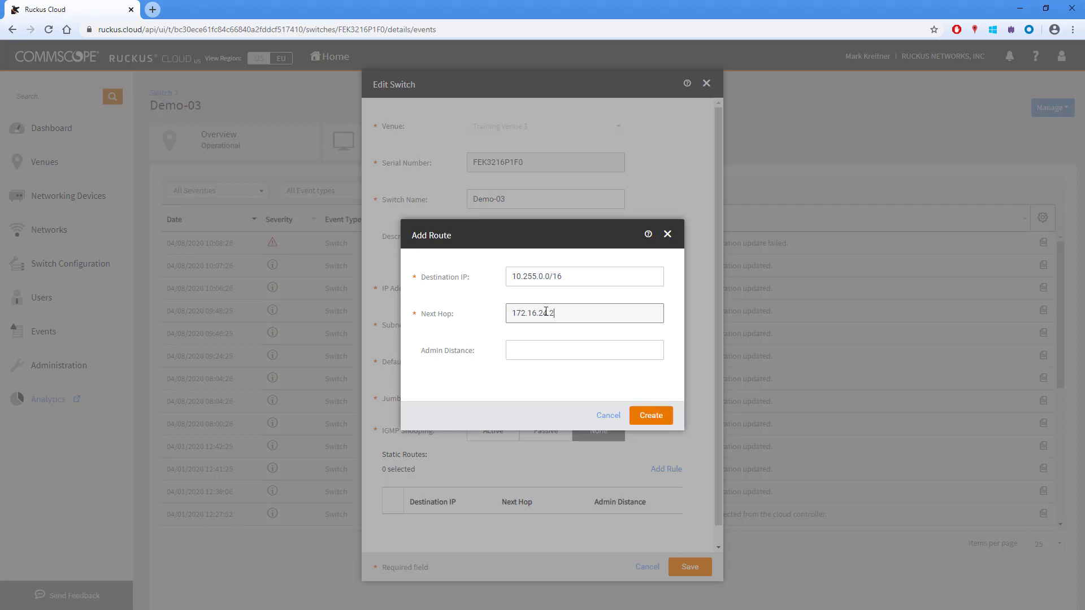
pyautogui.click(658, 417)
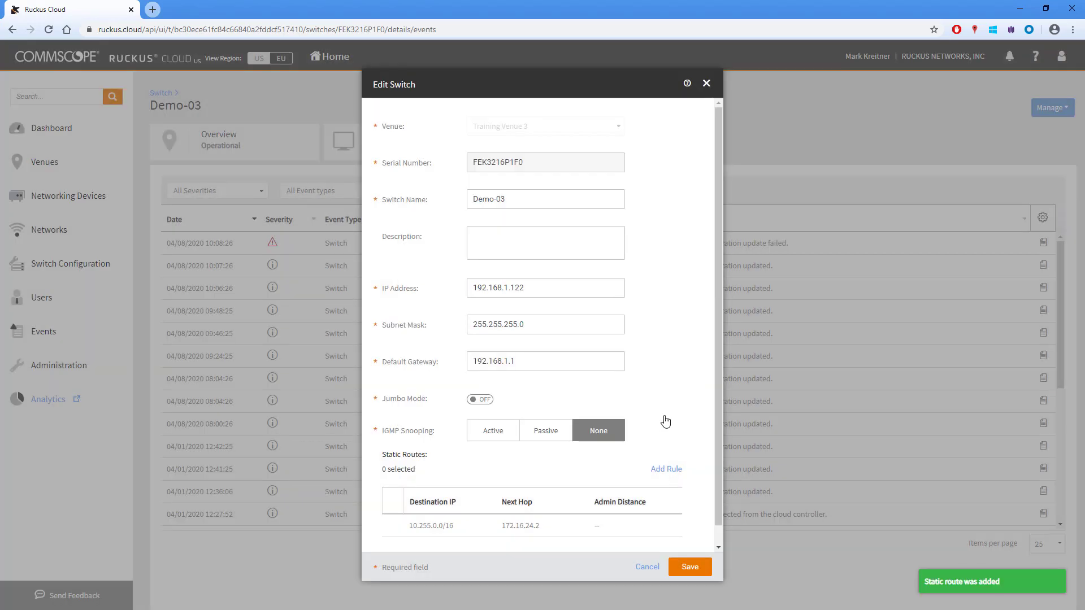
pyautogui.click(690, 567)
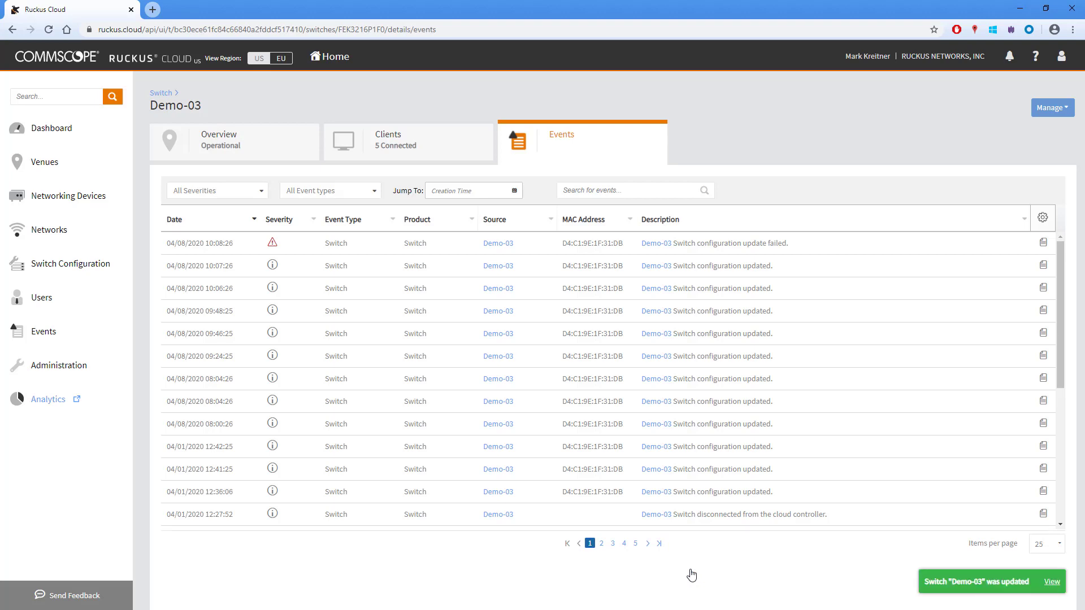
pyautogui.click(1042, 108)
pyautogui.click(998, 131)
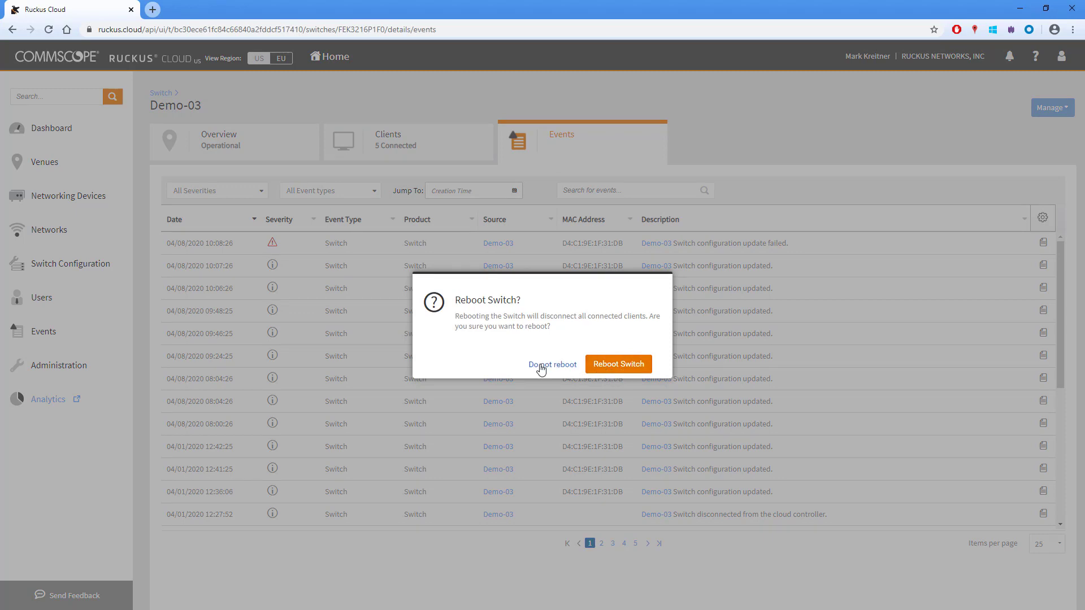
pyautogui.click(541, 365)
# Step: Test the switch's connection by running a ping to 8.8.8.8
pyautogui.click(1049, 108)
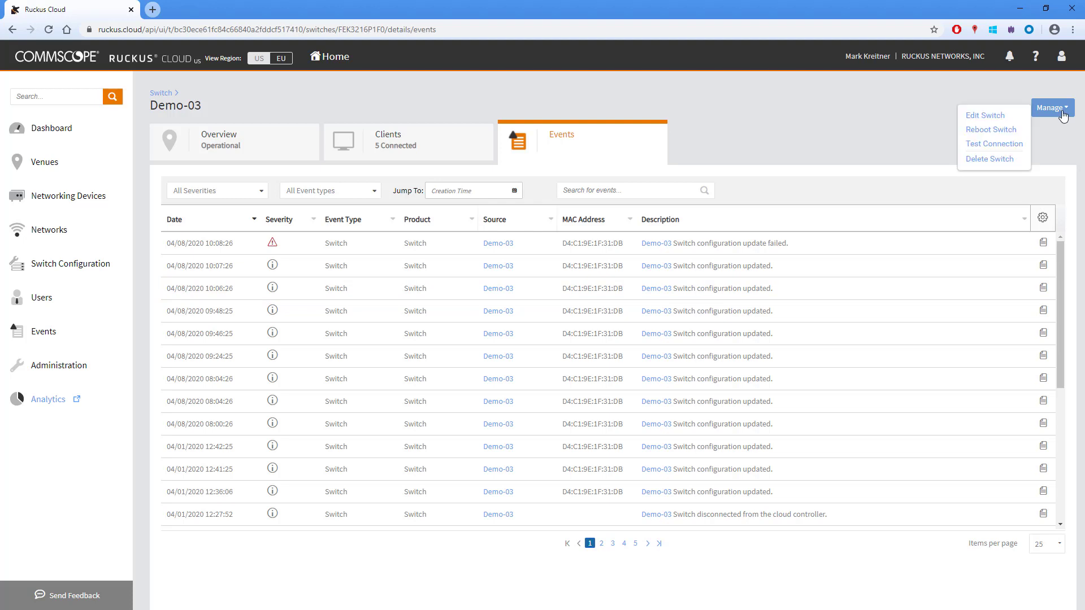
pyautogui.click(1007, 145)
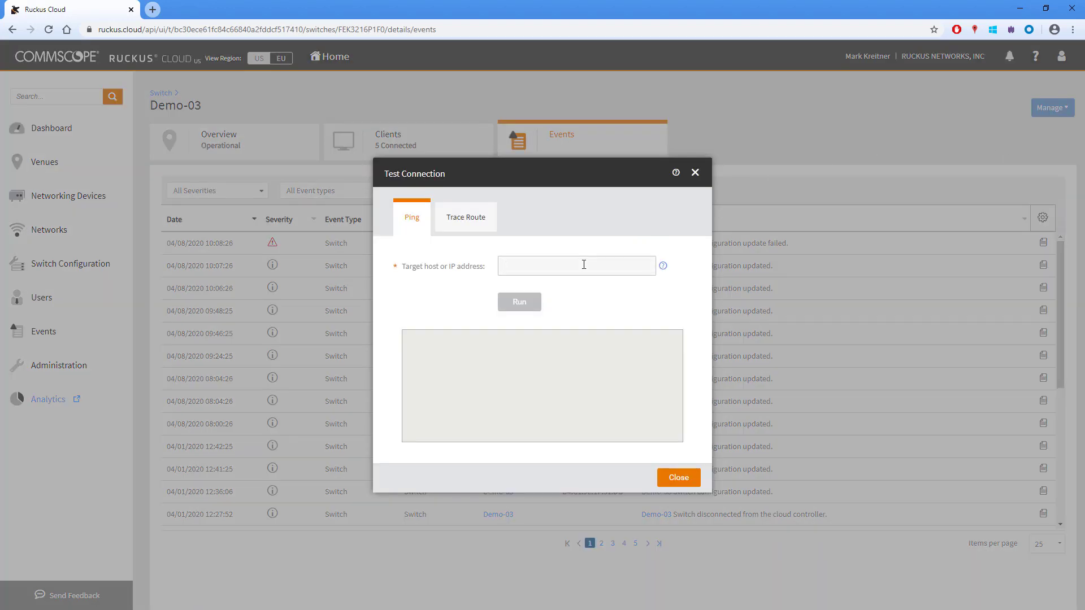
pyautogui.write('8.8.8.8')
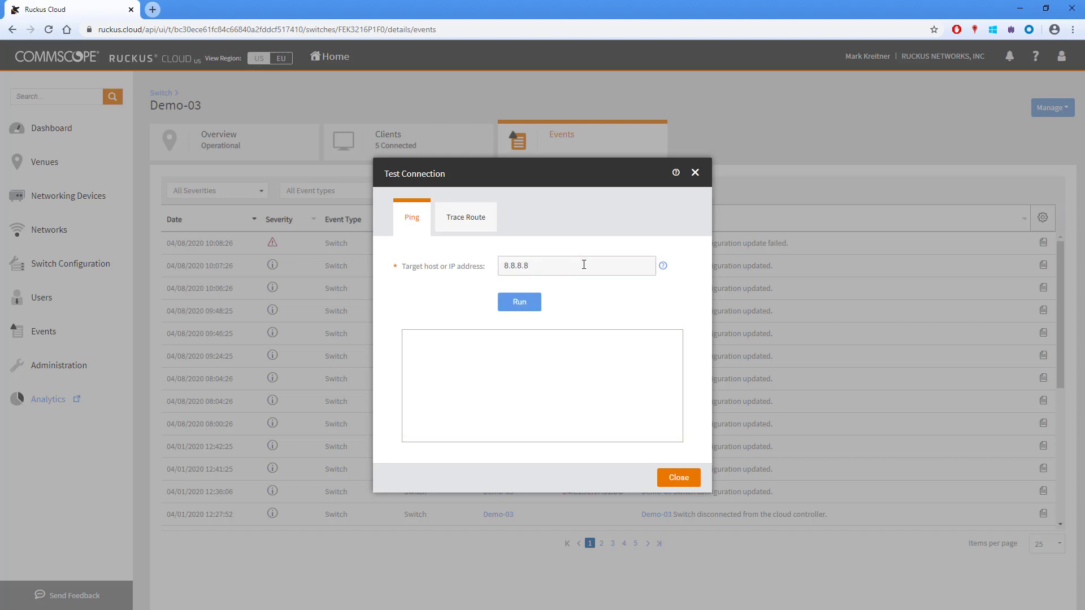
pyautogui.click(514, 302)
pyautogui.click(515, 303)
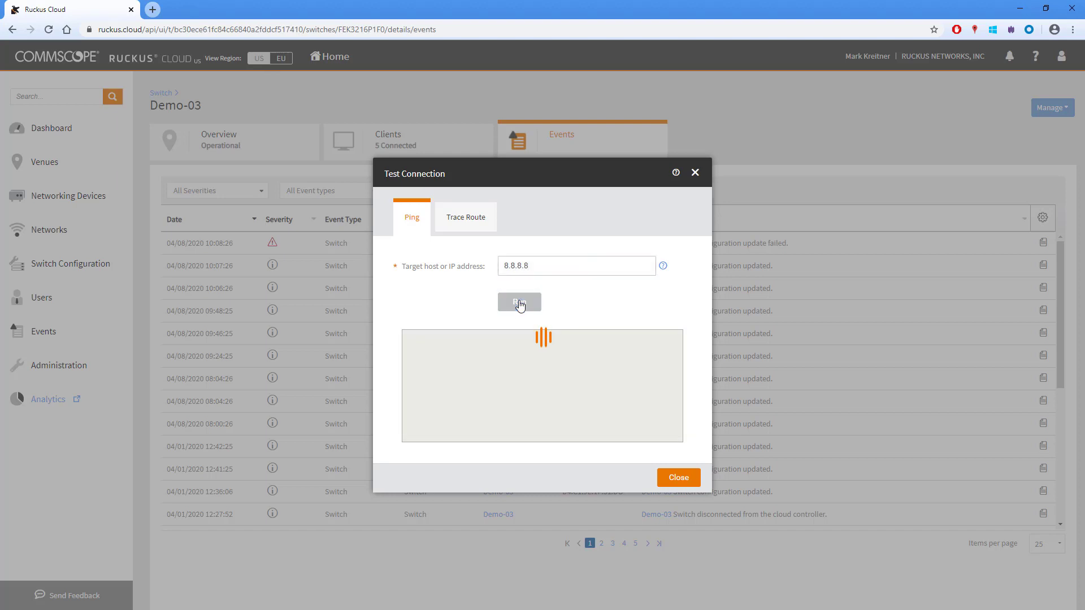
# Step: Run a trace route to 8.8.8.8 with a maximum TTL of 5 hops, and close the connection test
pyautogui.click(466, 219)
pyautogui.click(503, 263)
pyautogui.write('8.8.')
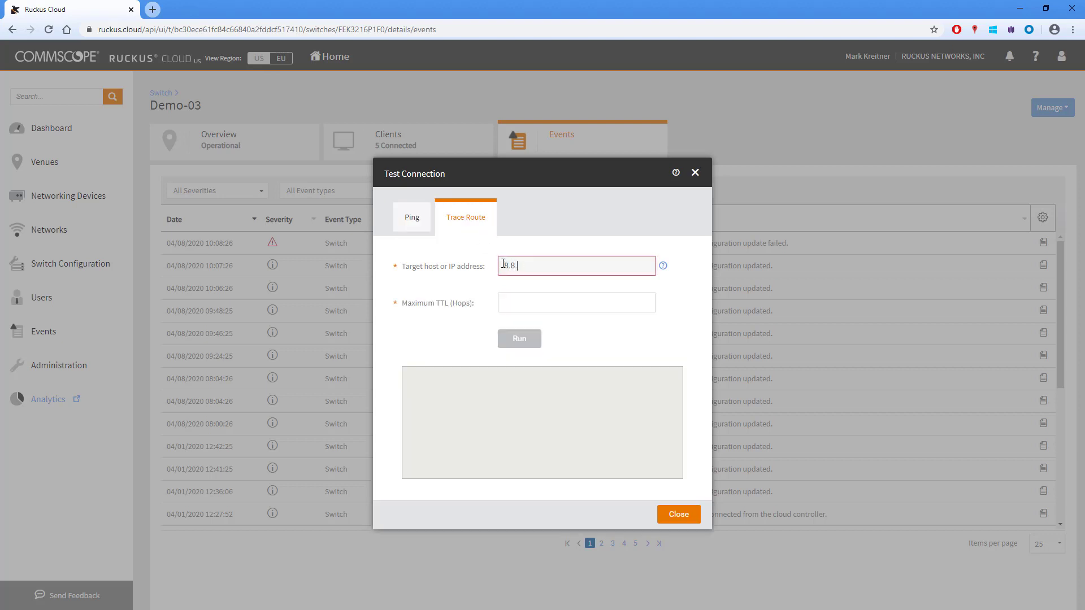
pyautogui.write('8.8')
pyautogui.click(574, 303)
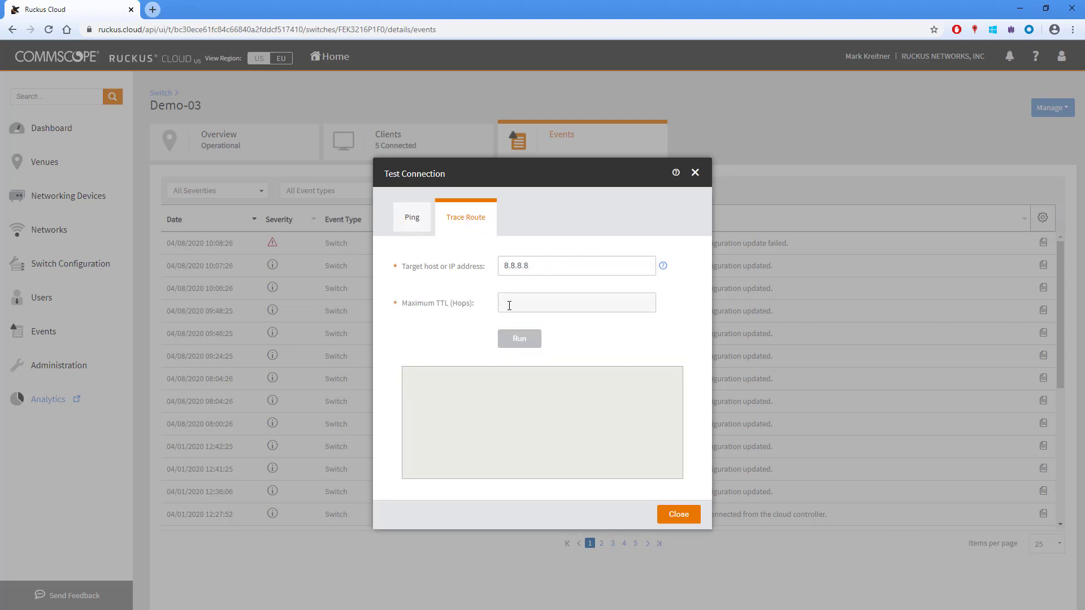
pyautogui.write('5')
pyautogui.click(517, 339)
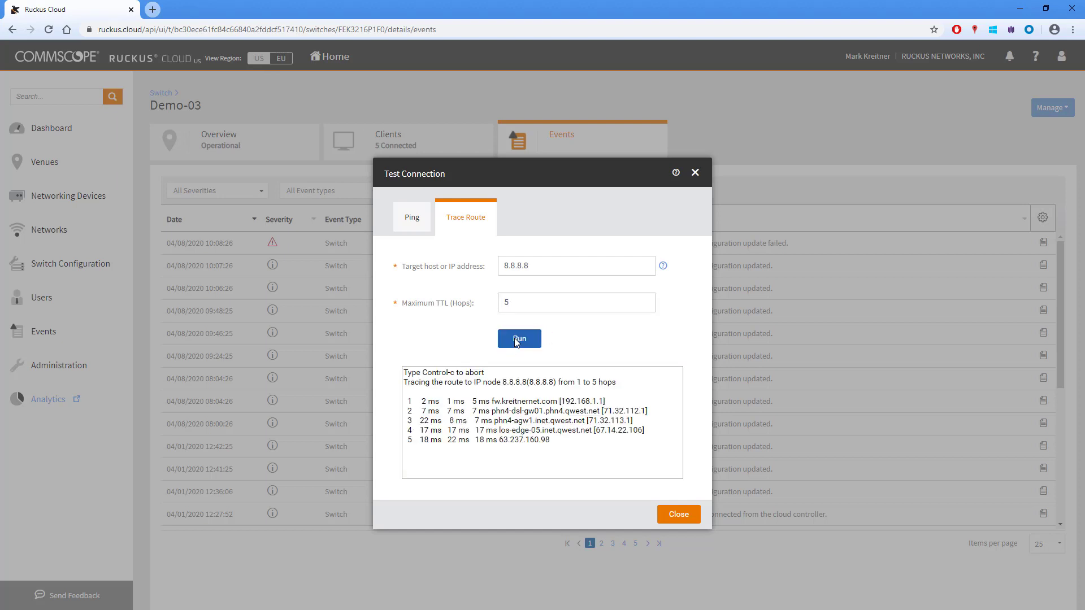
pyautogui.click(678, 514)
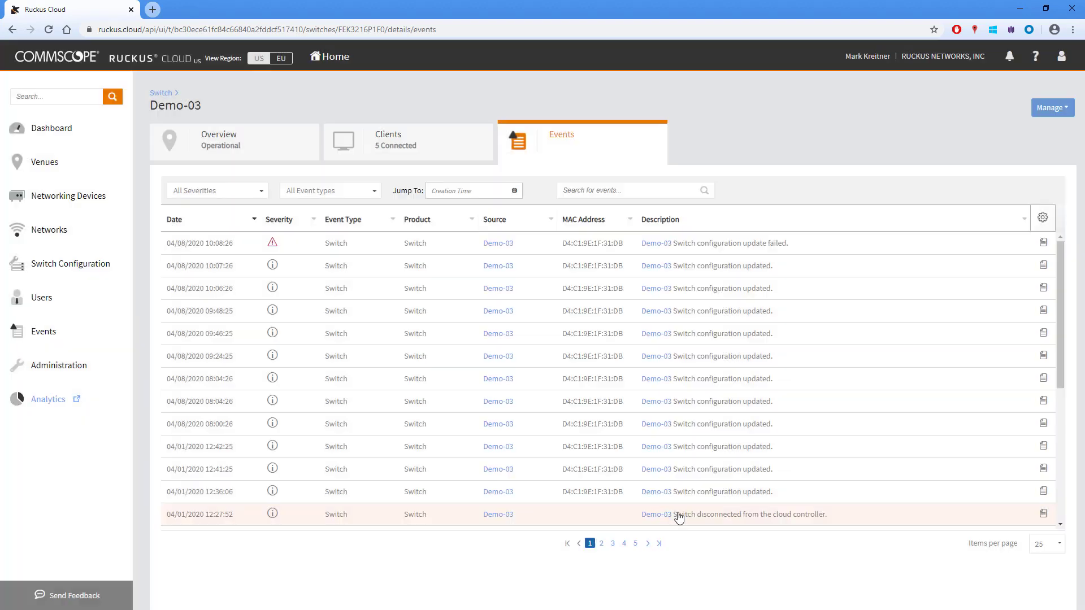
pyautogui.click(1051, 108)
pyautogui.click(1010, 160)
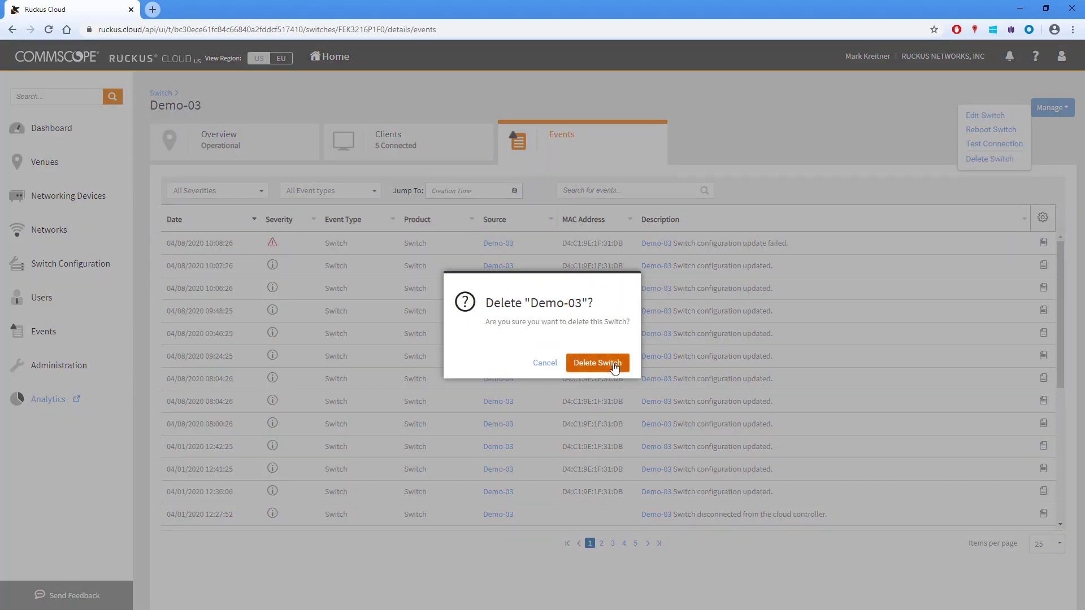
pyautogui.click(541, 364)
# Step: View the switch's overview, go back to the list of switches, and open the main dashboard
pyautogui.click(277, 158)
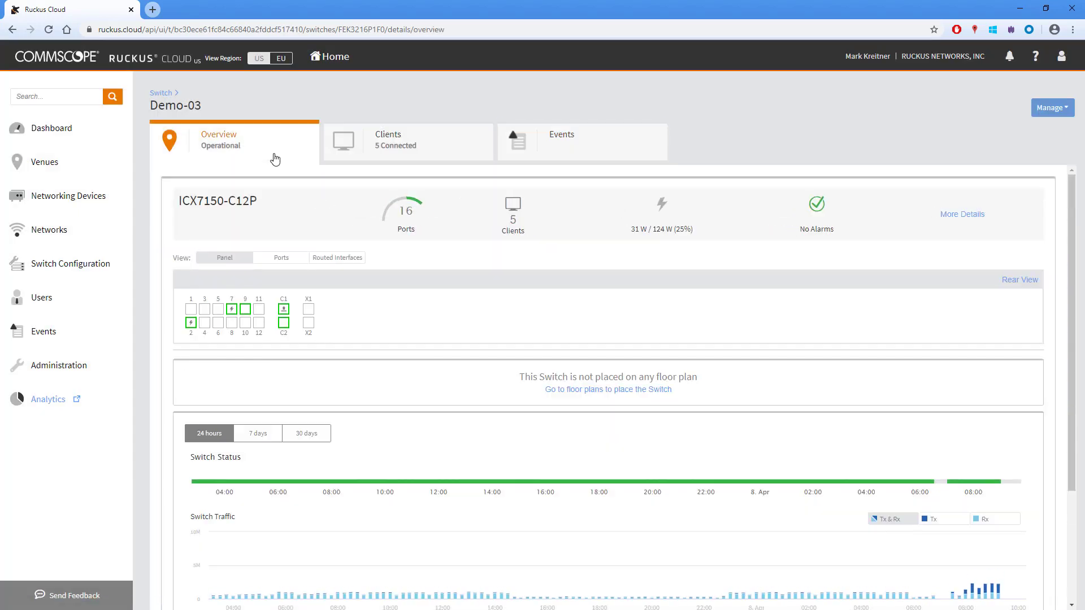
pyautogui.click(162, 94)
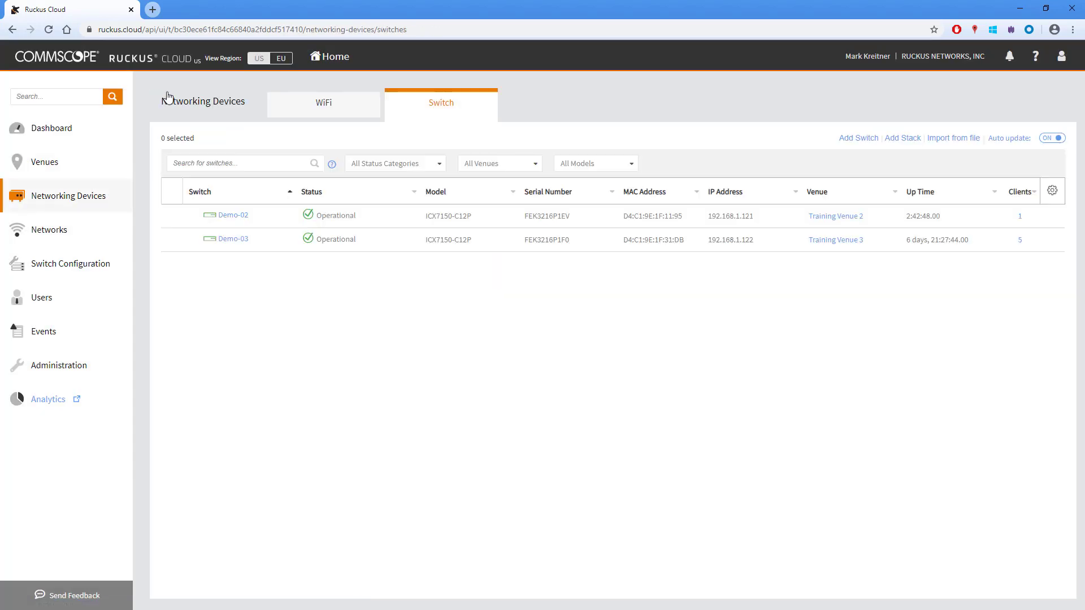
pyautogui.click(48, 137)
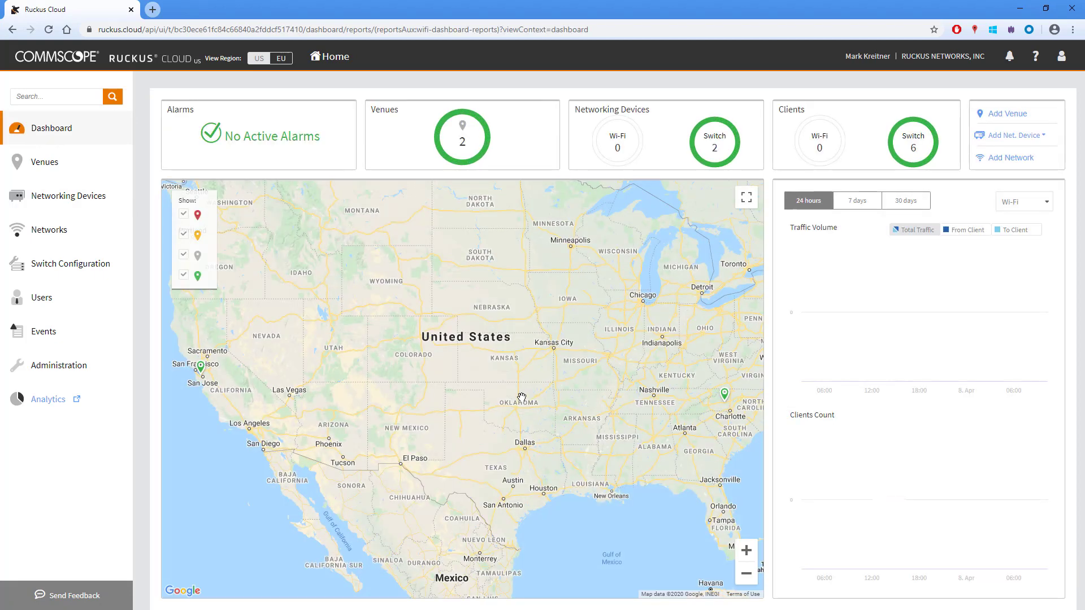